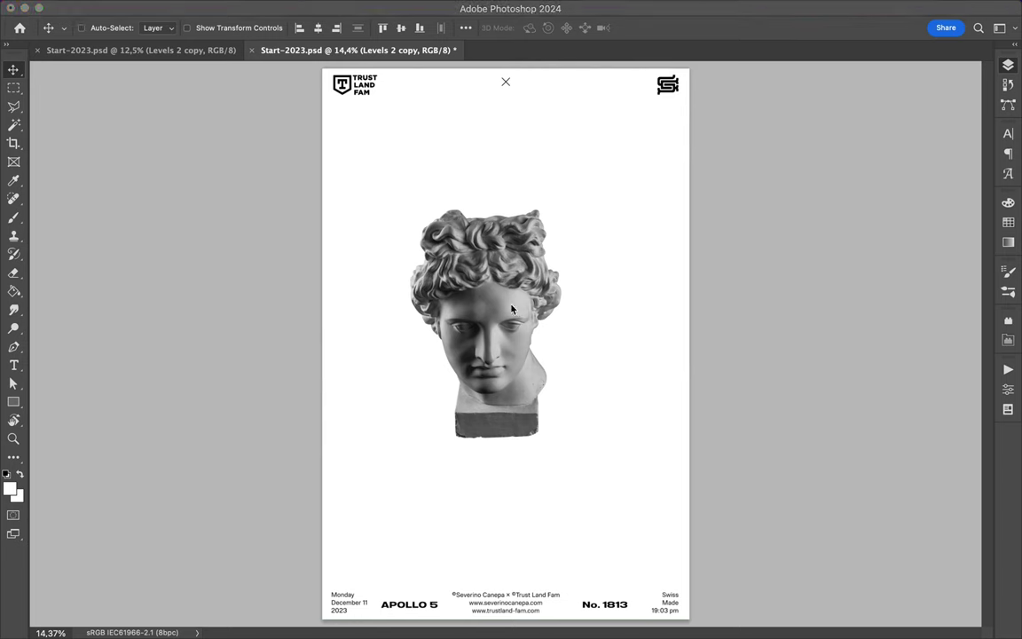
Enlarge the statue bust and position it against the poster's left edge.
{"action": "key", "text": "ctrl+t"}
{"action": "left_click_drag", "start_coordinate": [561, 323], "coordinate": [650, 319]}
{"action": "key", "text": "Return"}
{"action": "left_click_drag", "start_coordinate": [497, 320], "coordinate": [391, 313]}
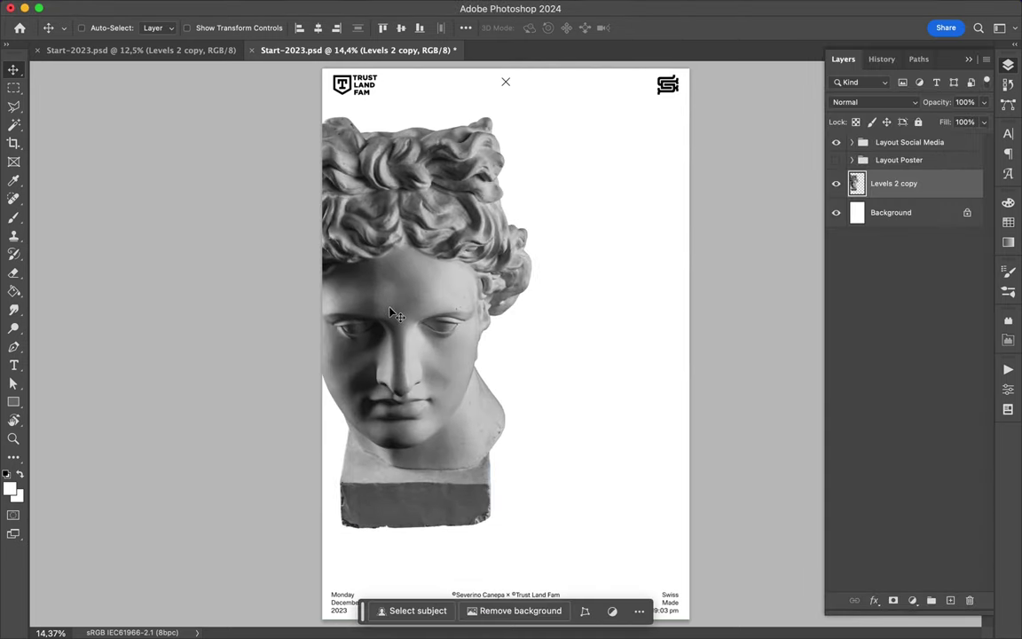
{"action": "key", "text": "m"}
{"action": "left_click_drag", "start_coordinate": [463, 275], "coordinate": [529, 265]}
Copy the eye band to Layer 1, shift it left, and hide the full bust layer.
{"action": "left_click_drag", "start_coordinate": [347, 253], "coordinate": [642, 352]}
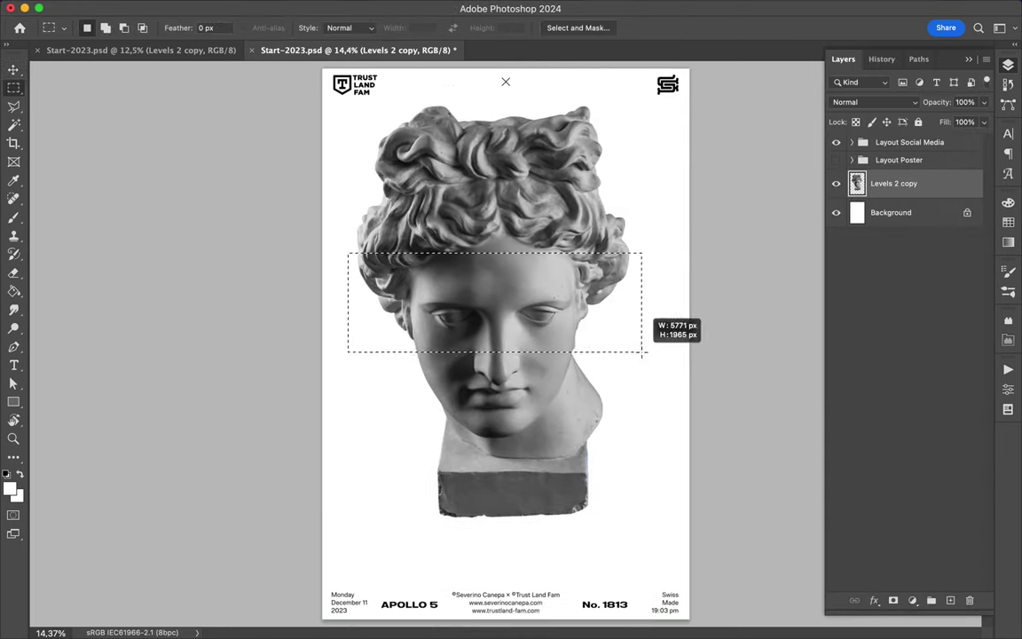
{"action": "key", "text": "ctrl+j"}
{"action": "key", "text": "v"}
{"action": "left_click_drag", "start_coordinate": [559, 296], "coordinate": [456, 297]}
{"action": "key", "text": "ctrl+t"}
{"action": "key", "text": "Return"}
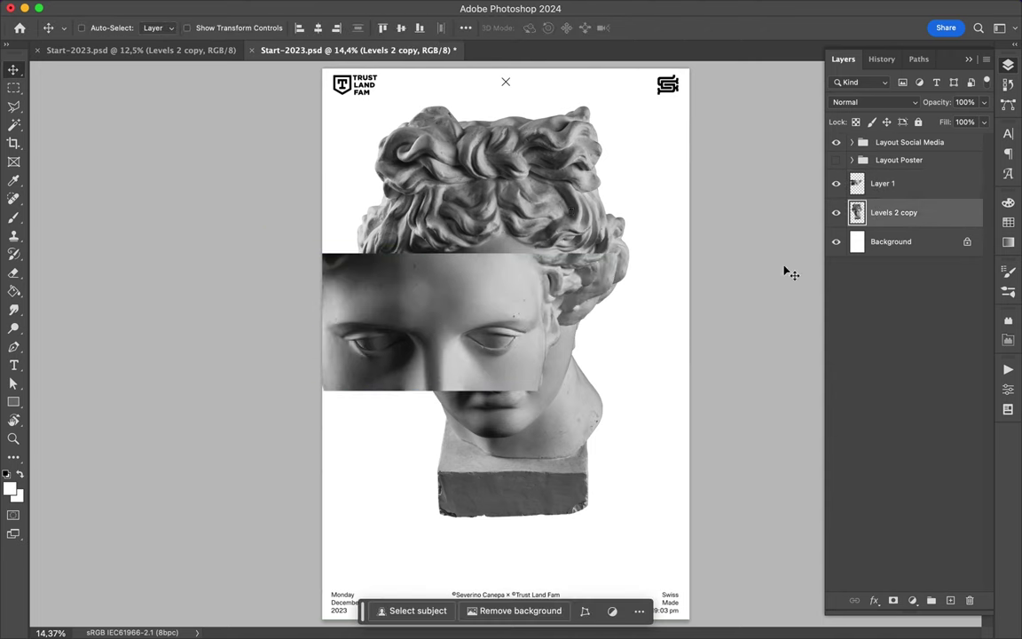
{"action": "left_click", "coordinate": [835, 212]}
{"action": "left_click", "coordinate": [883, 183]}
{"action": "left_click_drag", "start_coordinate": [529, 310], "coordinate": [535, 302]}
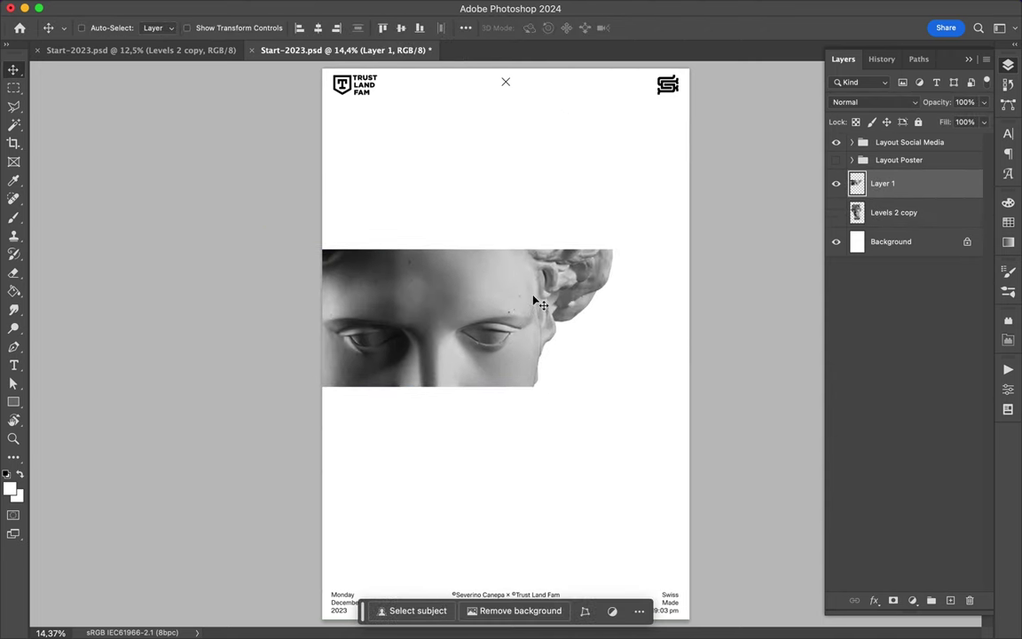
Paint grey strokes down the right edge with the 250 px Done Too Many Lines brush.
{"action": "left_click_drag", "start_coordinate": [535, 301], "coordinate": [536, 347]}
{"action": "key", "text": "b"}
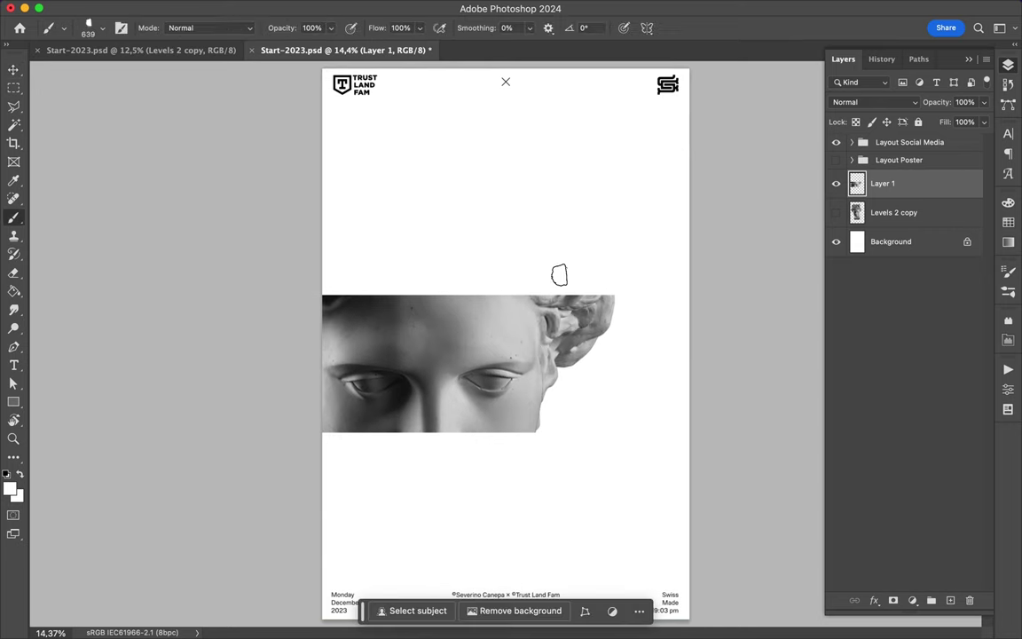
{"action": "left_click", "coordinate": [102, 28]}
{"action": "scroll", "coordinate": [107, 301], "scroll_direction": "down", "scroll_amount": 5}
{"action": "left_click", "coordinate": [120, 262]}
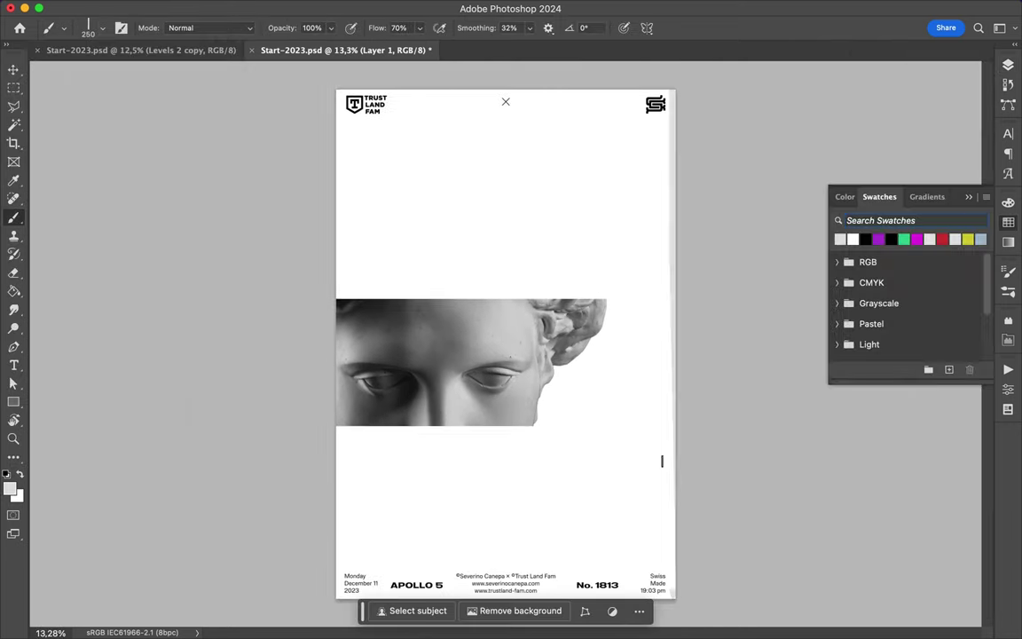
{"action": "left_click_drag", "start_coordinate": [661, 461], "coordinate": [649, 589]}
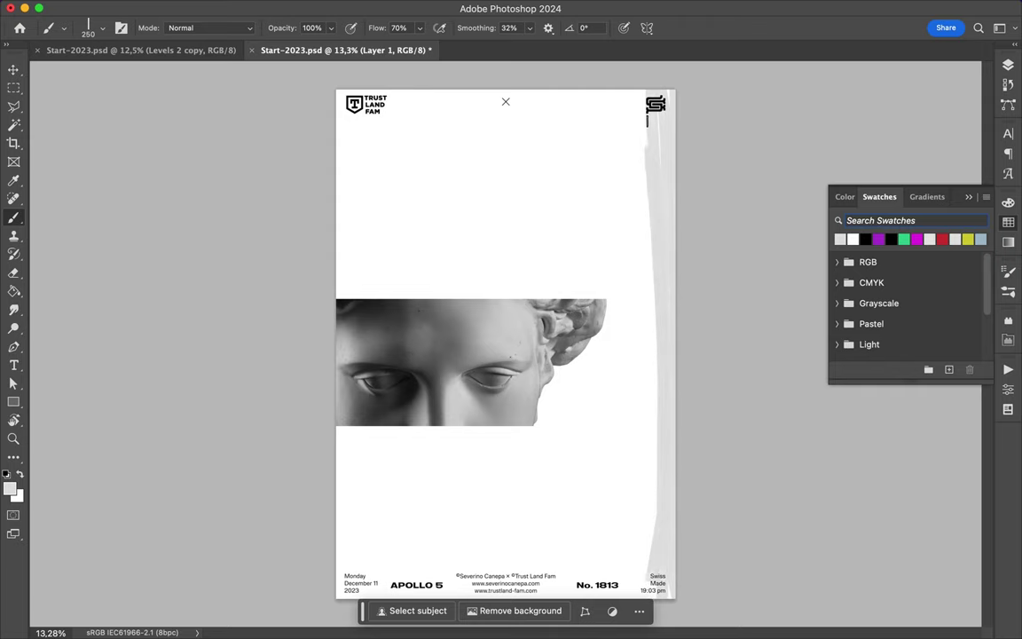
{"action": "left_click_drag", "start_coordinate": [627, 391], "coordinate": [623, 147]}
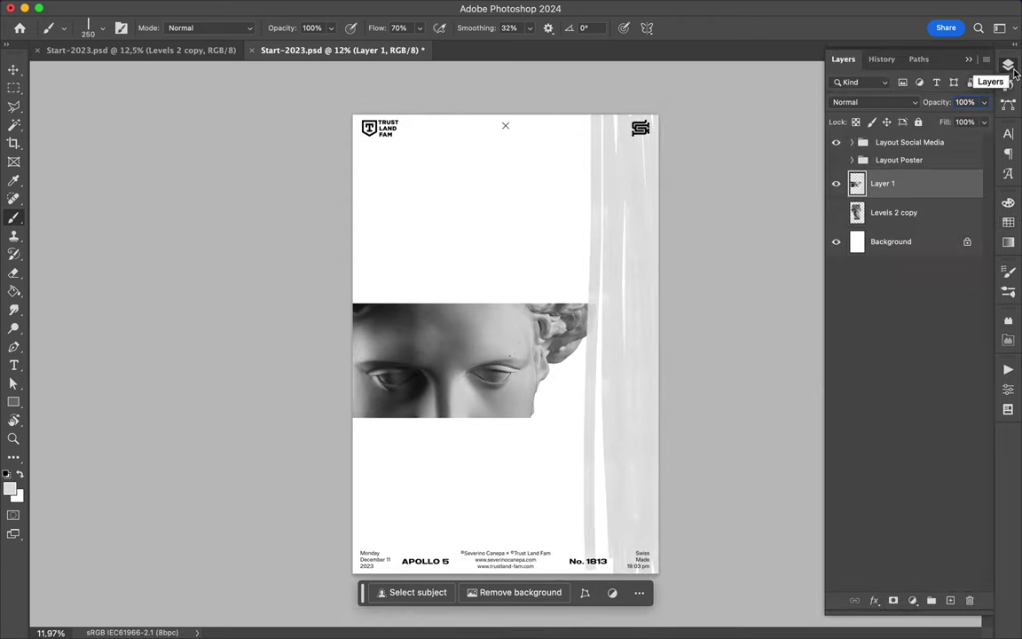
Copy a strip along the right edge onto a new layer, then select the Background layer.
{"action": "key", "text": "m"}
{"action": "left_click_drag", "start_coordinate": [661, 114], "coordinate": [604, 575]}
{"action": "key", "text": "ctrl+j"}
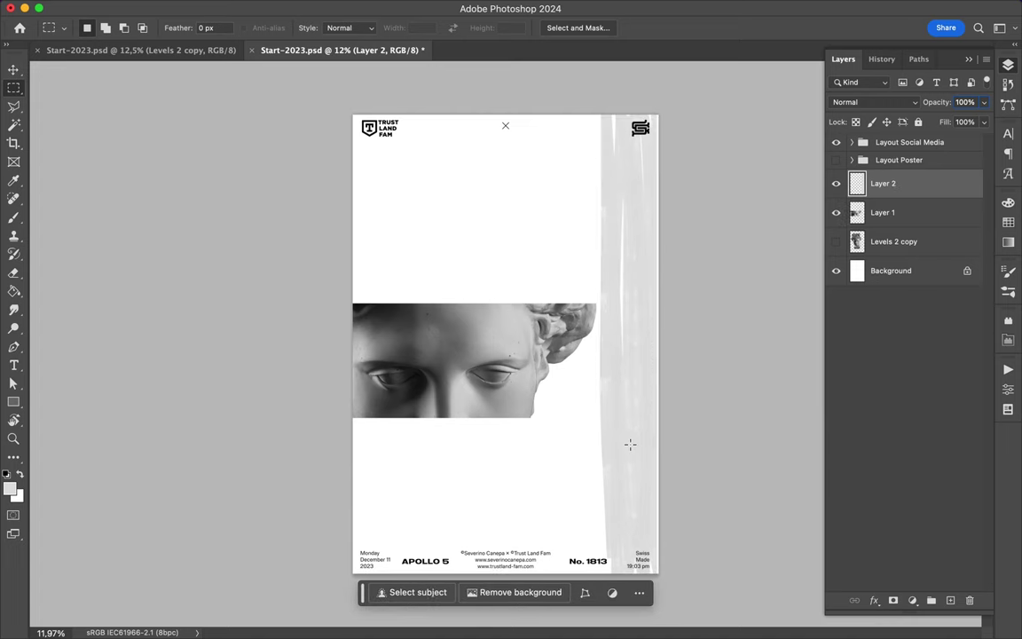
{"action": "key", "text": "b"}
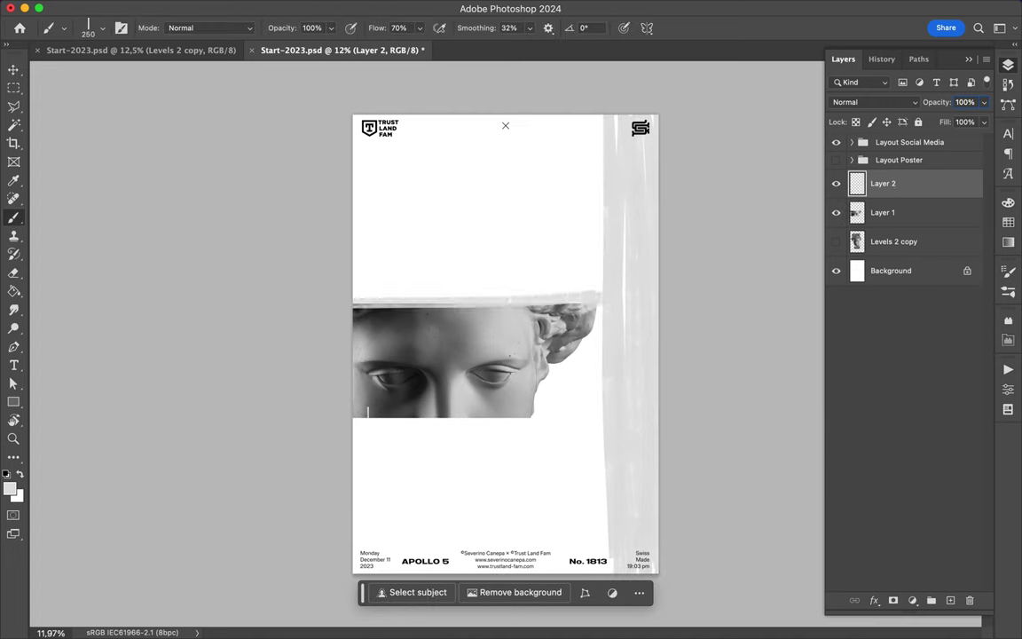
{"action": "left_click", "coordinate": [905, 271]}
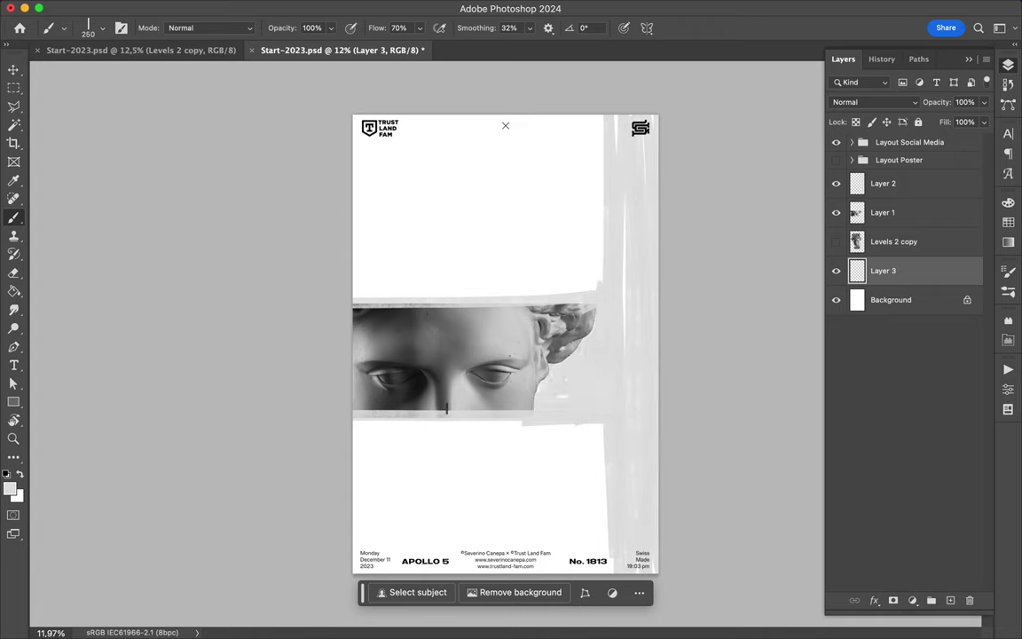
{"action": "key", "text": "v"}
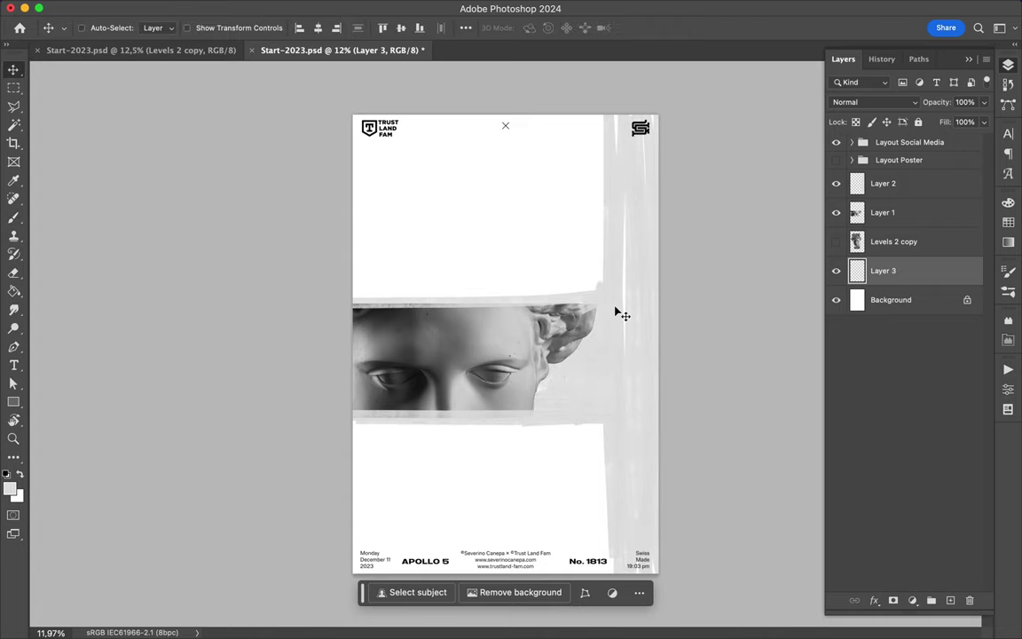
{"action": "key", "text": "super+plus"}
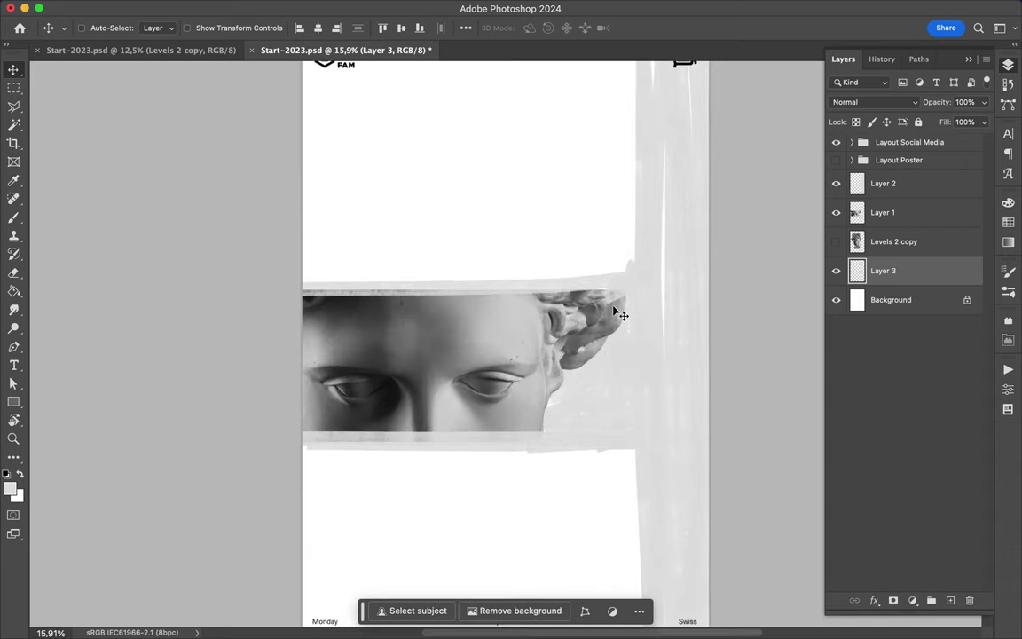
Add a black W text layer above the eye strip.
{"action": "key", "text": "t"}
{"action": "left_click", "coordinate": [512, 242]}
{"action": "type", "text": "W"}
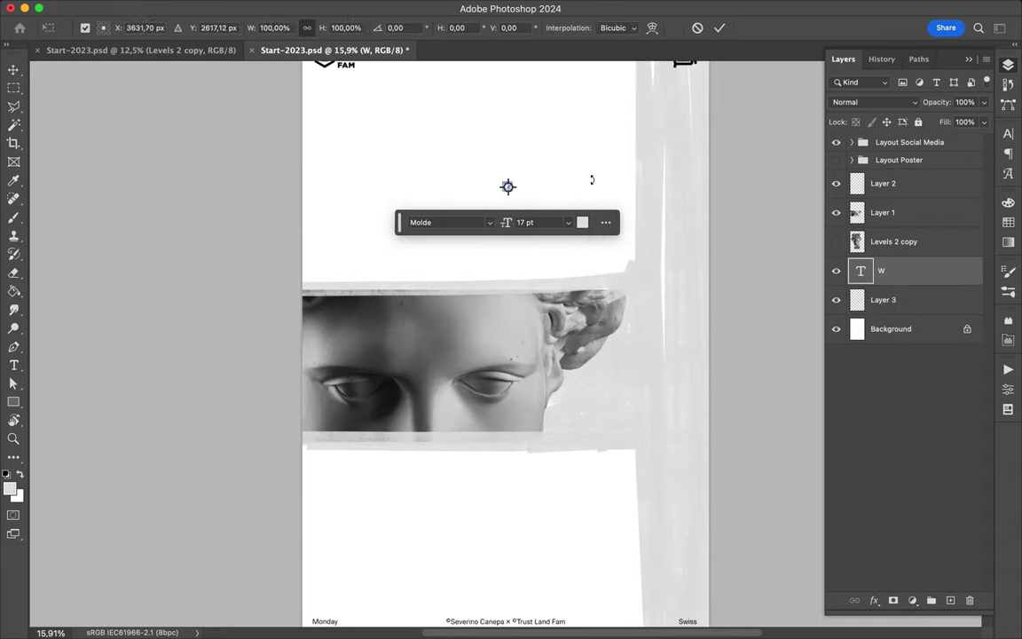
{"action": "left_click", "coordinate": [1008, 133]}
{"action": "left_click", "coordinate": [960, 216]}
{"action": "key", "text": "Escape"}
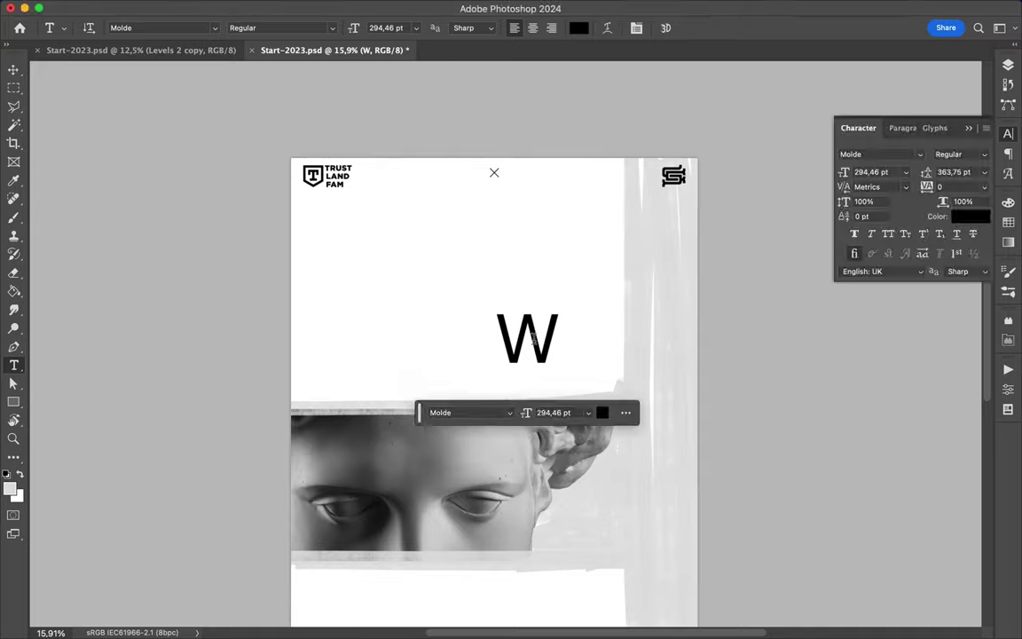
{"action": "key", "text": "v"}
Duplicate the W, apply Condensed-Semibold Reverse, and enlarge it to about 640 pt.
{"action": "left_click_drag", "start_coordinate": [526, 333], "coordinate": [574, 252]}
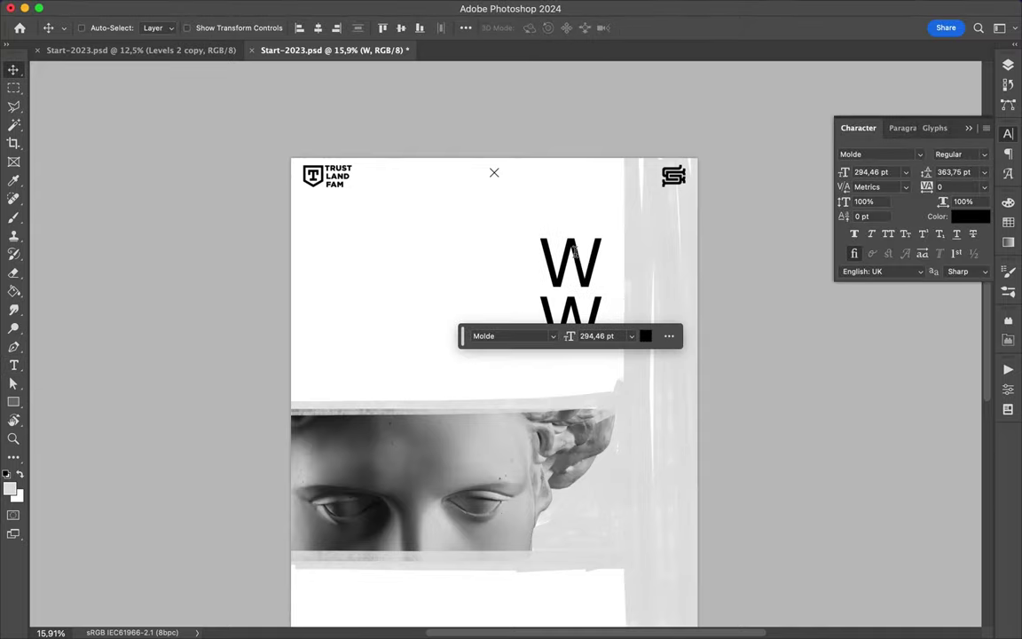
{"action": "double_click", "coordinate": [574, 252]}
{"action": "left_click", "coordinate": [953, 153]}
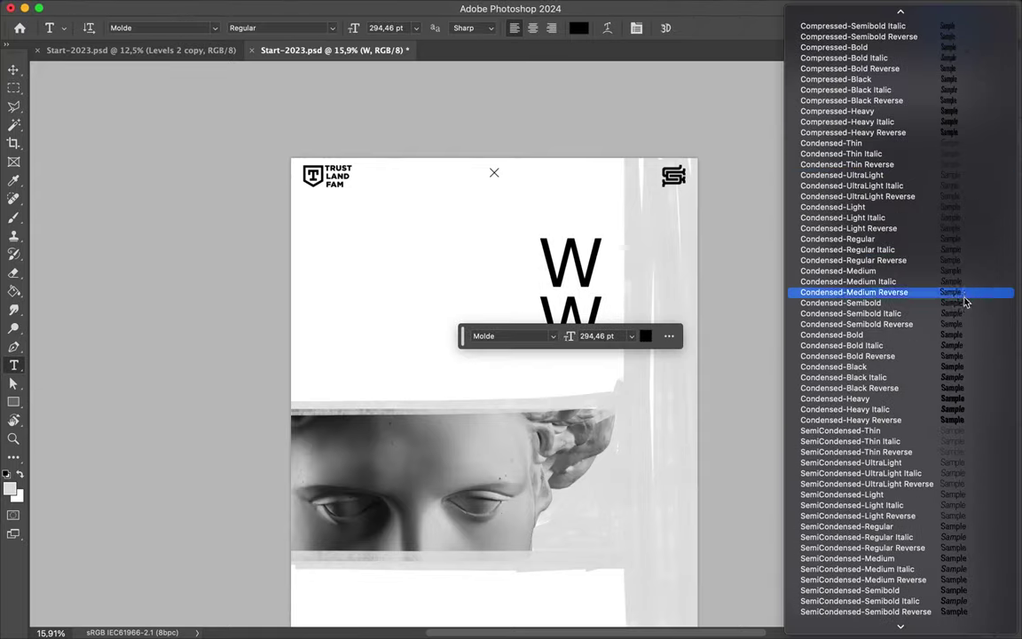
{"action": "left_click", "coordinate": [940, 324]}
{"action": "key", "text": "ctrl+t"}
{"action": "left_click_drag", "start_coordinate": [590, 290], "coordinate": [624, 344]}
{"action": "key", "text": "Return"}
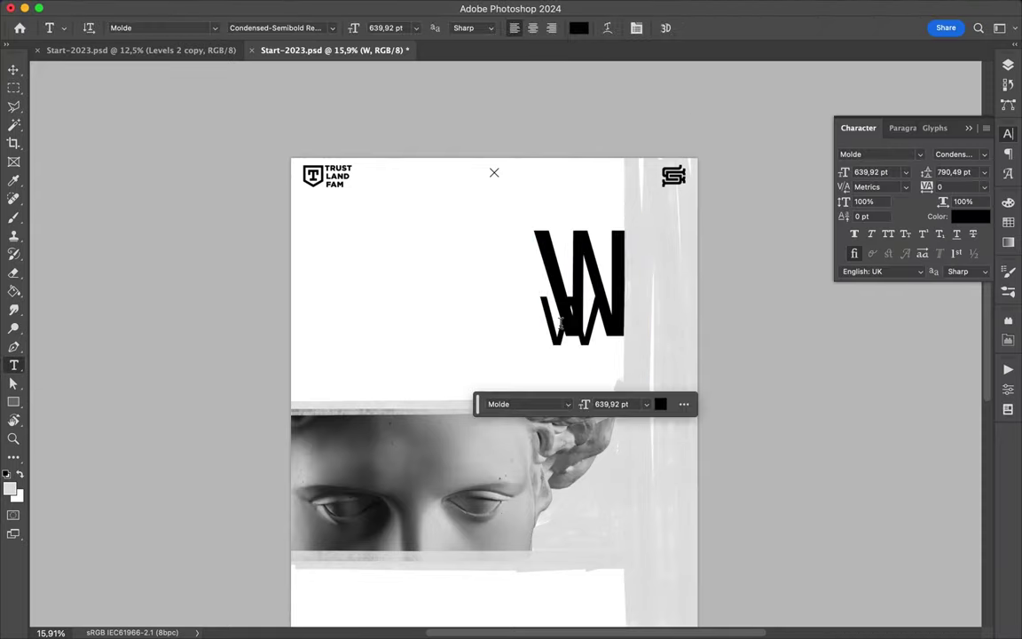
Change the lower copy to an H, place it under the W, and enlarge it slightly.
{"action": "double_click", "coordinate": [561, 325]}
{"action": "type", "text": "H"}
{"action": "key", "text": "Escape"}
{"action": "key", "text": "v"}
{"action": "mouse_move", "coordinate": [521, 271]}
{"action": "left_mouse_down"}
{"action": "mouse_move", "coordinate": [575, 365]}
{"action": "mouse_move", "coordinate": [626, 408]}
{"action": "left_mouse_up"}
{"action": "key", "text": "ctrl+t"}
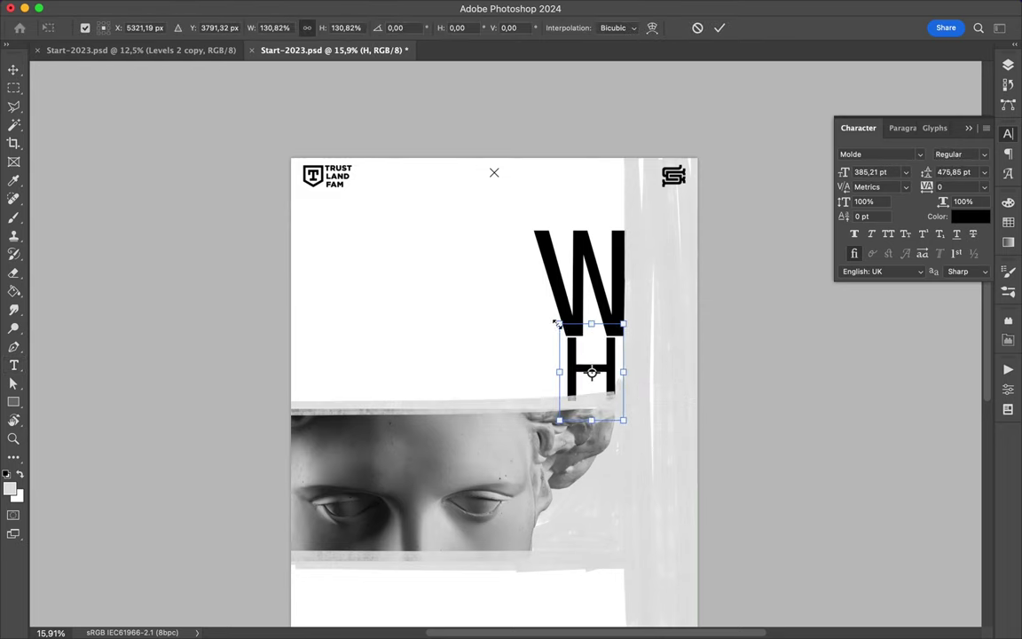
{"action": "left_click_drag", "start_coordinate": [555, 324], "coordinate": [496, 377]}
{"action": "key", "text": "Return"}
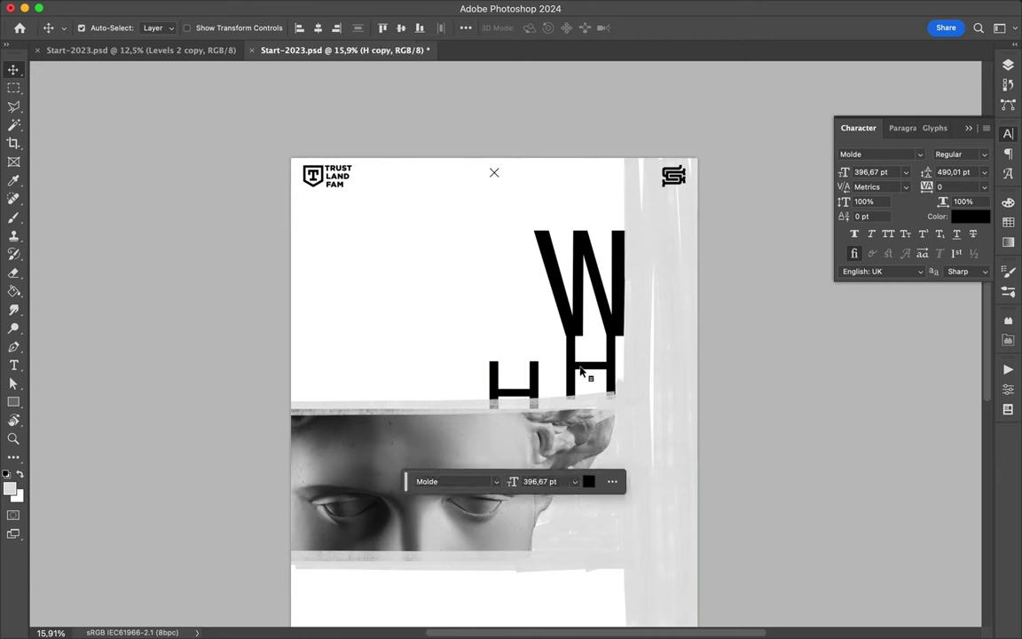
Retype the copied H as an Expanded bold A, enlarged and shifted over the eye strip.
{"action": "double_click", "coordinate": [518, 390]}
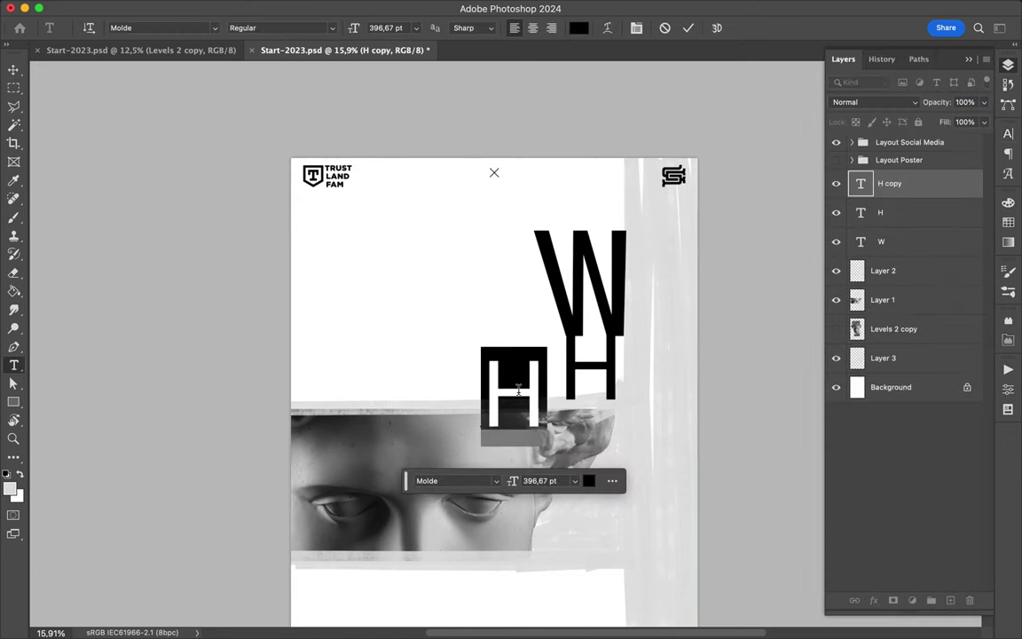
{"action": "type", "text": "A"}
{"action": "key", "text": "Escape"}
{"action": "scroll", "coordinate": [906, 396], "scroll_direction": "down", "scroll_amount": 5}
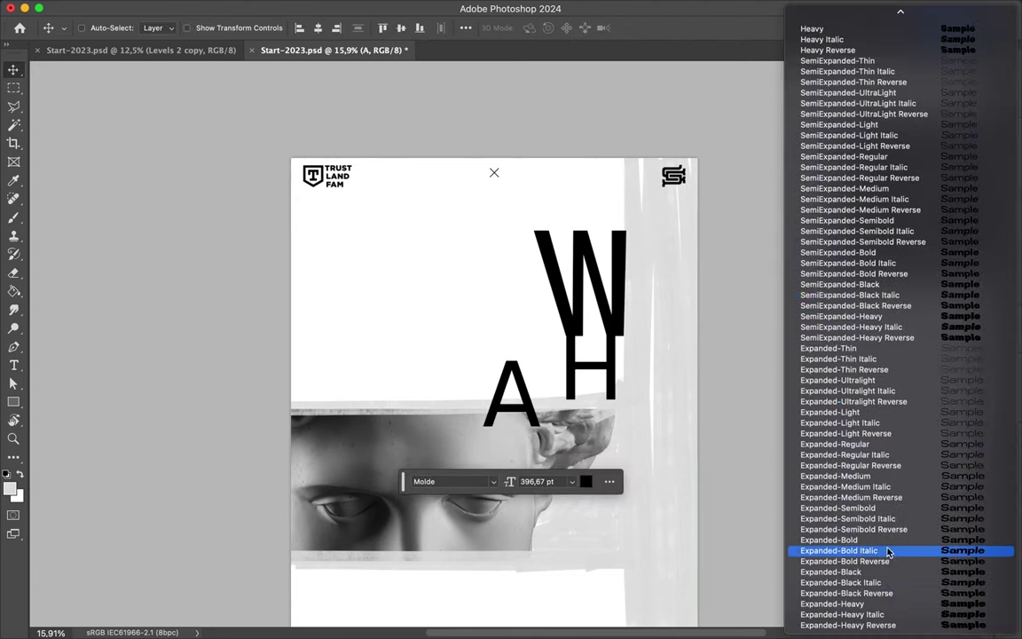
{"action": "left_click", "coordinate": [861, 550]}
{"action": "key", "text": "ctrl+t"}
{"action": "left_click_drag", "start_coordinate": [541, 428], "coordinate": [558, 492]}
{"action": "left_click_drag", "start_coordinate": [550, 449], "coordinate": [625, 474]}
{"action": "left_click_drag", "start_coordinate": [643, 517], "coordinate": [668, 543]}
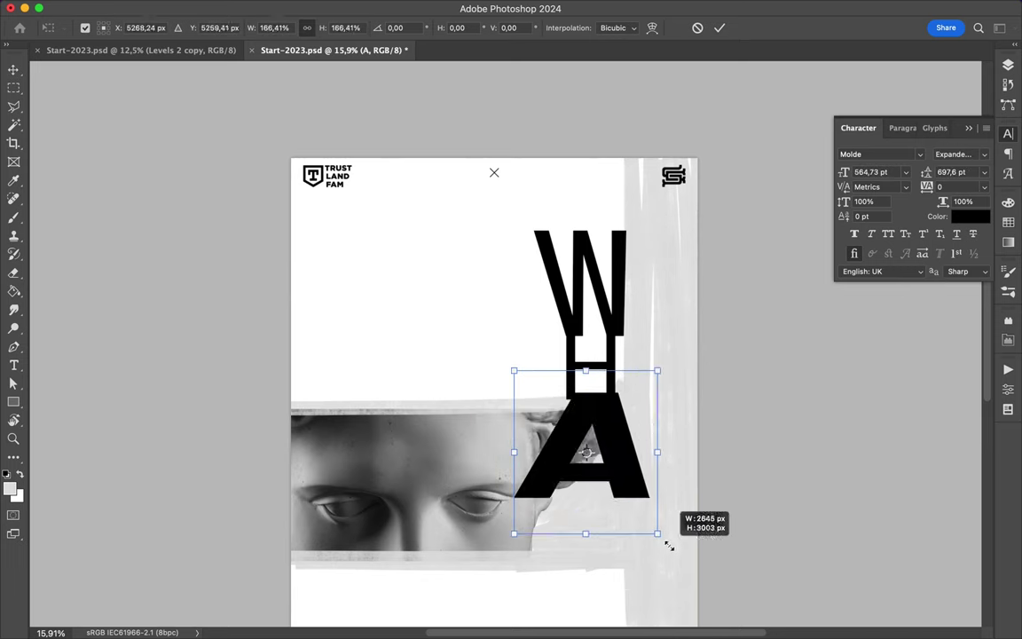
{"action": "left_click_drag", "start_coordinate": [649, 479], "coordinate": [631, 474]}
{"action": "key", "text": "Return"}
Make a compressed T, scaled to about 159%, positioned beneath the A.
{"action": "scroll", "coordinate": [625, 503], "scroll_direction": "down", "scroll_amount": 5}
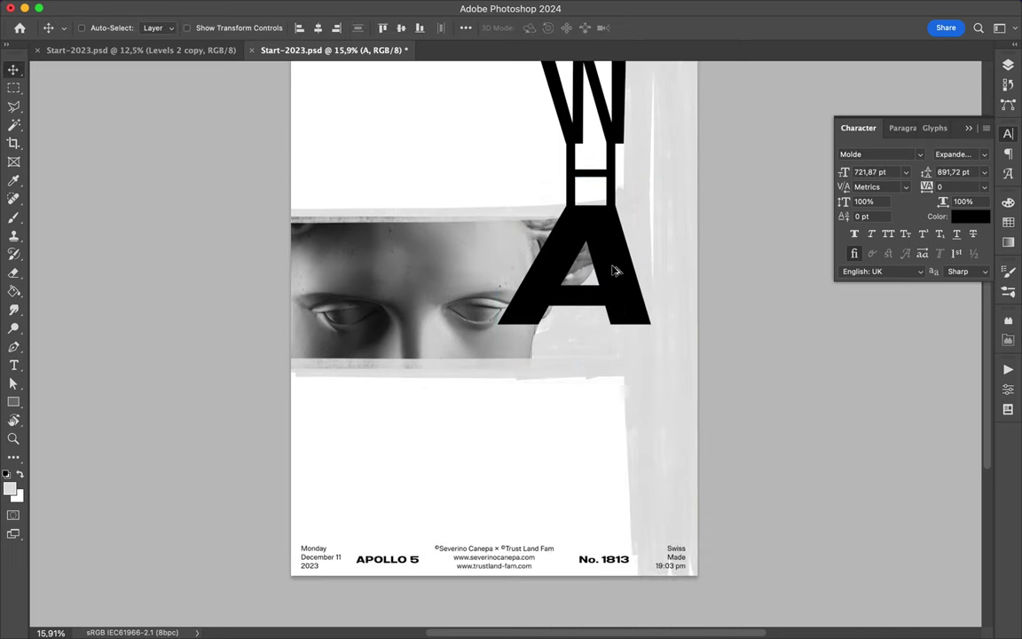
{"action": "double_click", "coordinate": [616, 269]}
{"action": "left_click", "coordinate": [646, 456]}
{"action": "left_click", "coordinate": [960, 154]}
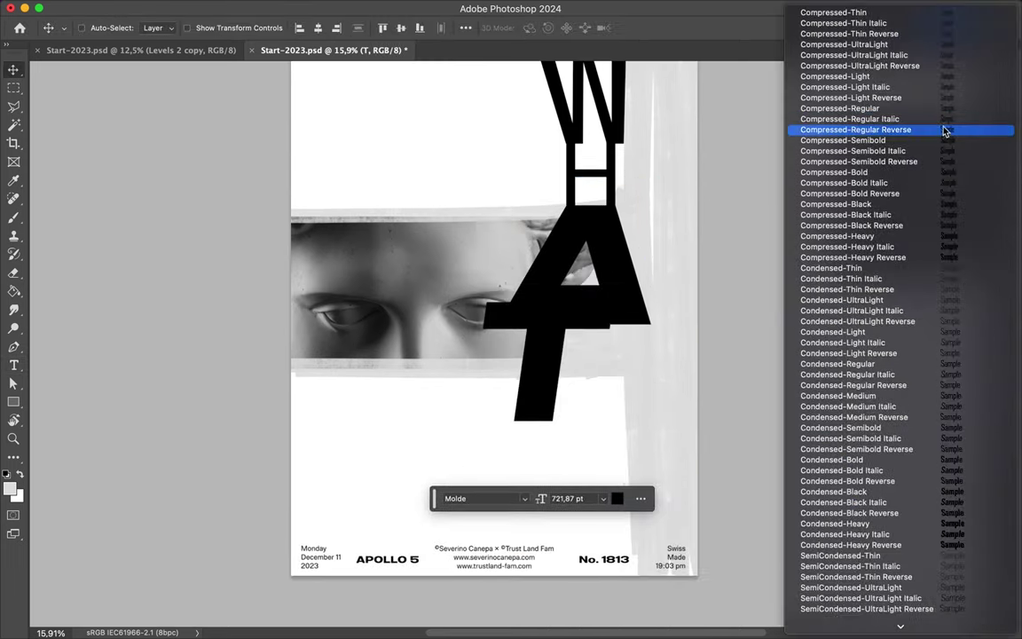
{"action": "left_click", "coordinate": [881, 108]}
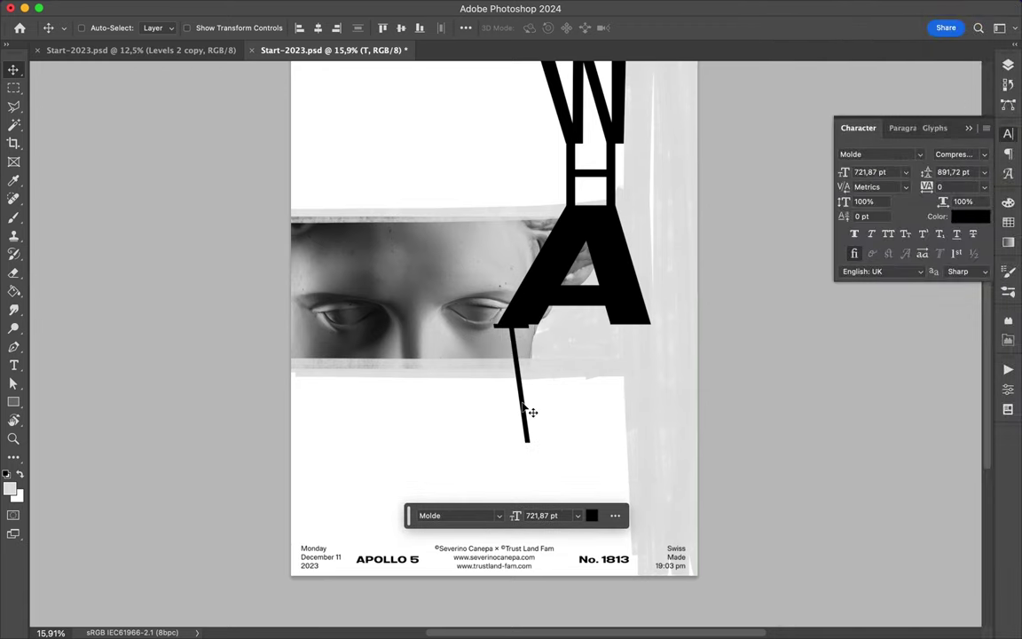
{"action": "key", "text": "ctrl+t"}
{"action": "left_click_drag", "start_coordinate": [520, 385], "coordinate": [548, 191]}
{"action": "left_click_drag", "start_coordinate": [530, 283], "coordinate": [530, 357]}
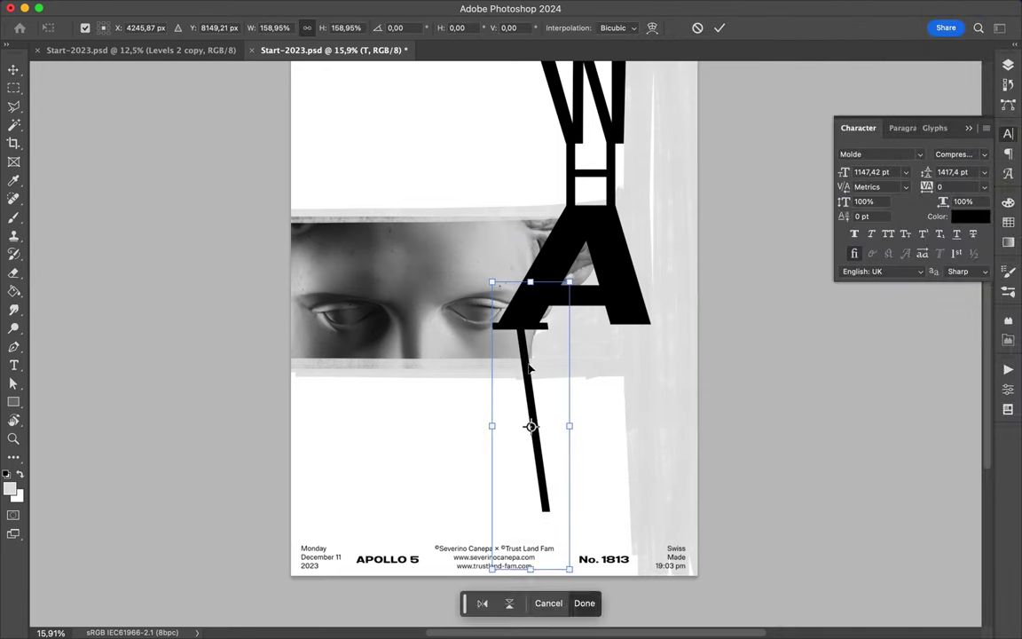
{"action": "key", "text": "Return"}
{"action": "scroll", "coordinate": [532, 399], "scroll_direction": "down", "scroll_amount": 2}
{"action": "left_click_drag", "start_coordinate": [547, 443], "coordinate": [594, 425]}
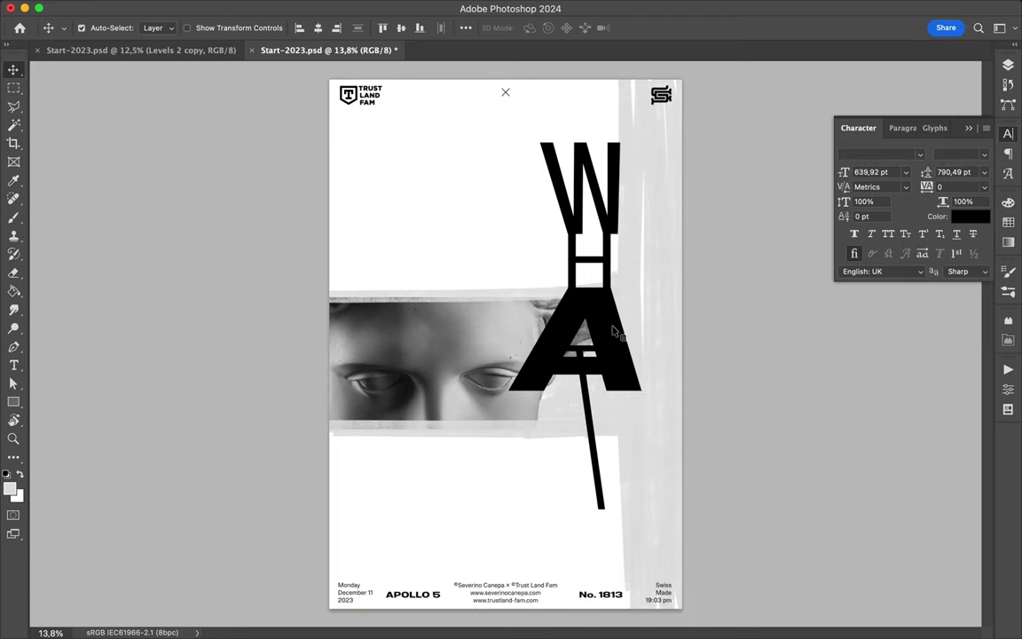
{"action": "key", "text": "ctrl+t"}
Stretch the stacked WHAT letters taller.
{"action": "left_click_drag", "start_coordinate": [576, 510], "coordinate": [577, 612]}
{"action": "left_click_drag", "start_coordinate": [577, 137], "coordinate": [572, 103]}
{"action": "key", "text": "Return"}
Place 30 and 31 - handwriting.png: star on the W, dripping tag across the eye strip.
{"action": "key", "text": "ctrl+Tab"}
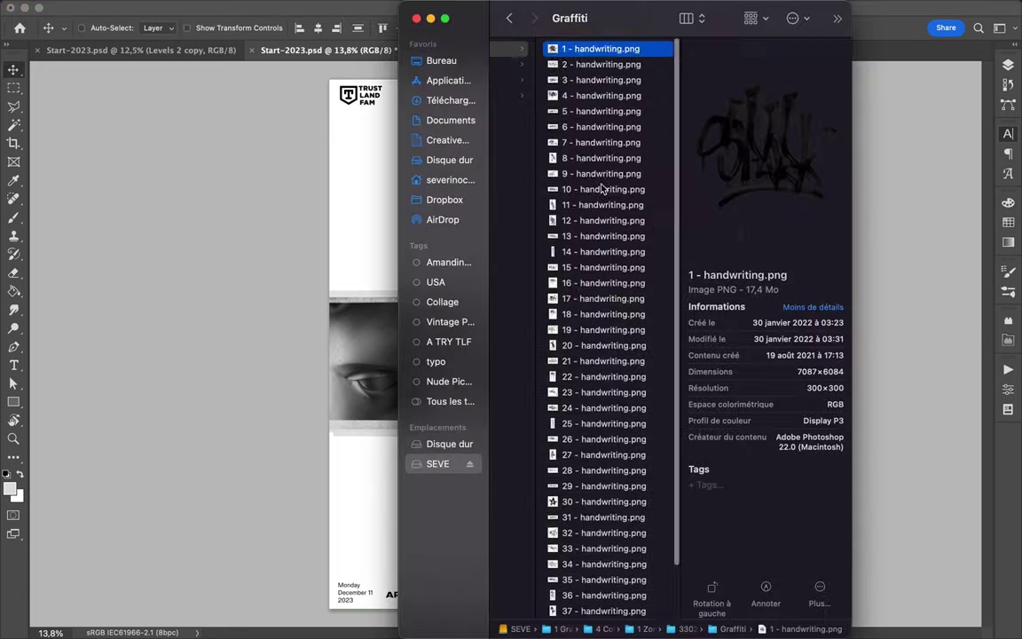
{"action": "left_click", "coordinate": [594, 448]}
{"action": "left_click", "coordinate": [604, 463], "text": "shift"}
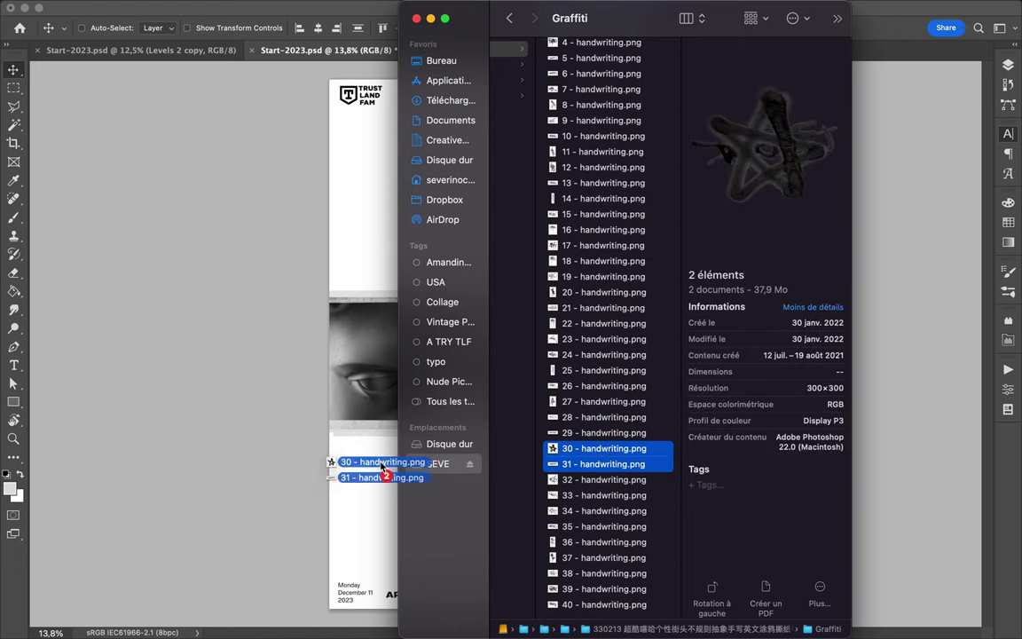
{"action": "mouse_move", "coordinate": [603, 463]}
{"action": "left_mouse_down"}
{"action": "mouse_move", "coordinate": [505, 408]}
{"action": "mouse_move", "coordinate": [572, 309]}
{"action": "left_mouse_up"}
{"action": "key", "text": "Return"}
{"action": "key", "text": "Return"}
{"action": "left_click_drag", "start_coordinate": [438, 376], "coordinate": [577, 238]}
{"action": "key", "text": "Return"}
{"action": "left_click_drag", "start_coordinate": [451, 385], "coordinate": [467, 446]}
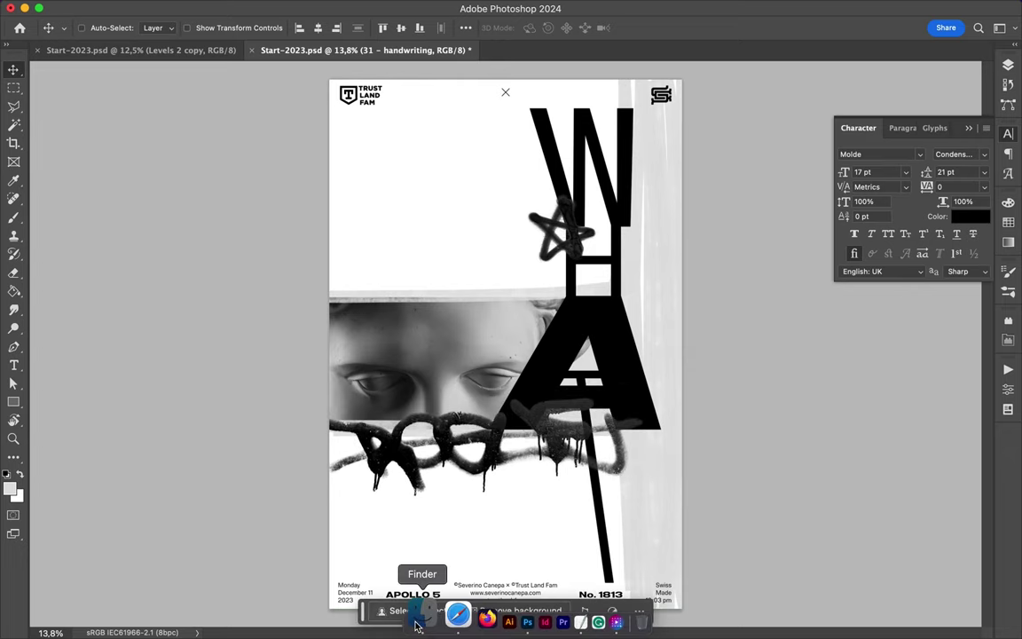
Place the white 27 - handwriting graffiti at the poster's right edge.
{"action": "left_click", "coordinate": [417, 613]}
{"action": "key", "text": "Down"}
{"action": "key", "text": "space"}
{"action": "key", "text": "space"}
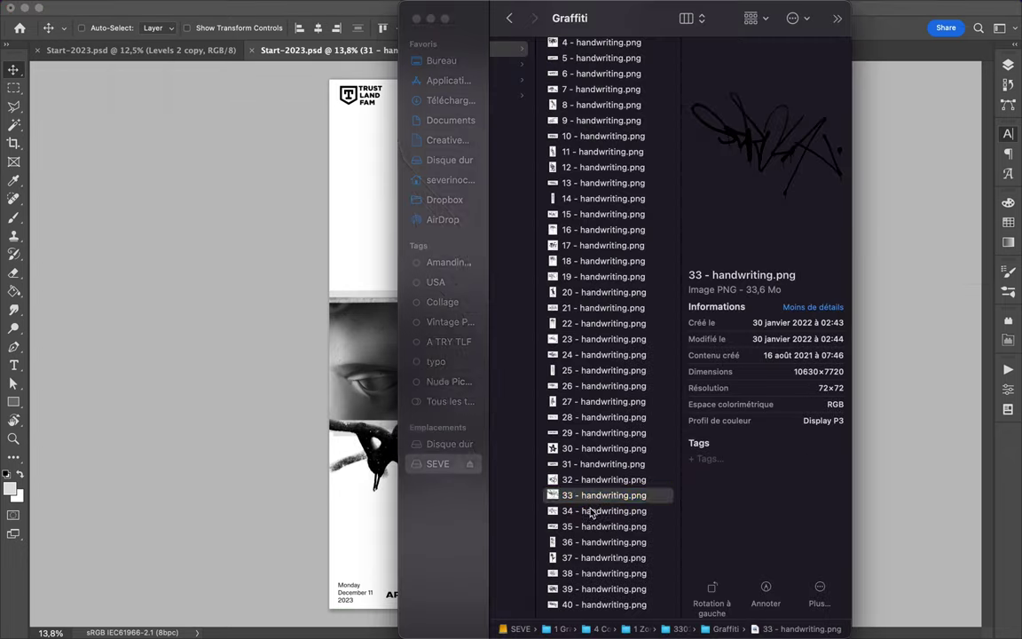
{"action": "left_click", "coordinate": [588, 125]}
{"action": "left_click", "coordinate": [656, 401]}
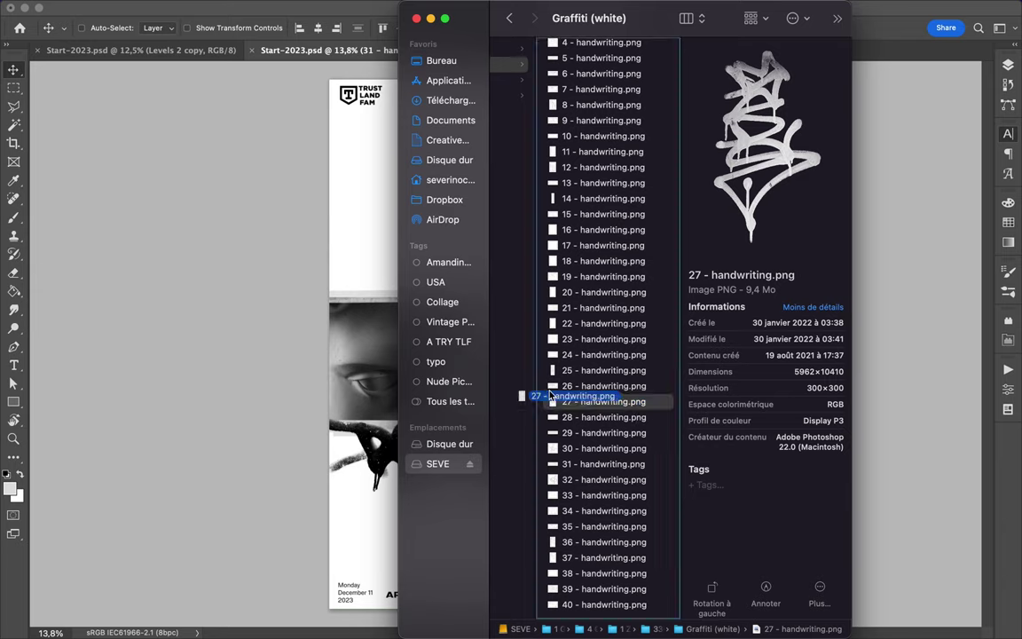
{"action": "left_click_drag", "start_coordinate": [656, 401], "coordinate": [524, 346]}
{"action": "mouse_move", "coordinate": [474, 306]}
{"action": "left_mouse_down"}
{"action": "mouse_move", "coordinate": [610, 355]}
{"action": "mouse_move", "coordinate": [585, 372]}
{"action": "left_mouse_up"}
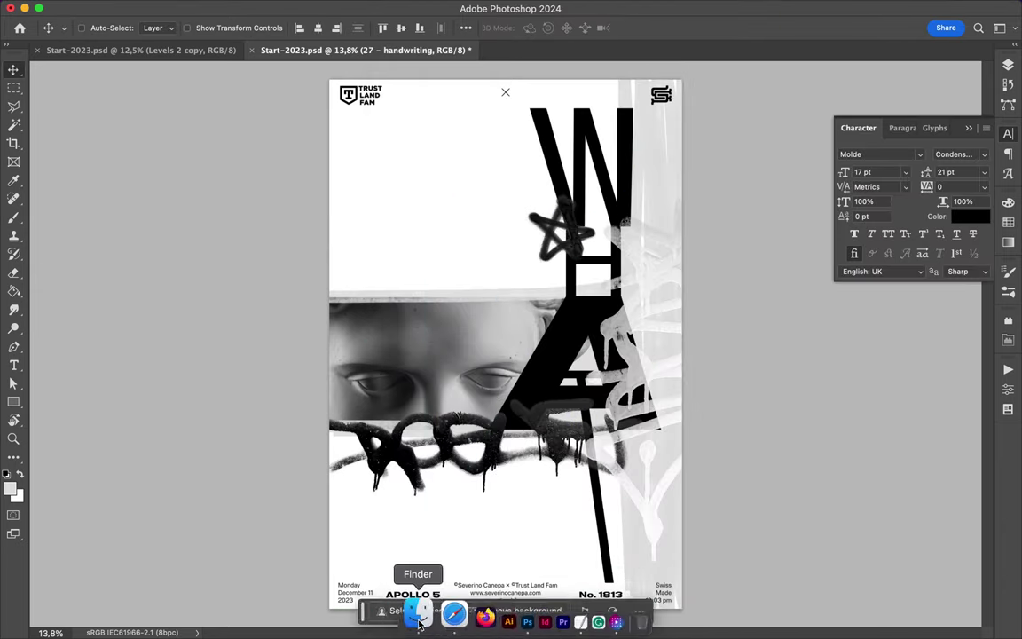
Place the small white 34 - handwriting tag onto the face.
{"action": "left_click", "coordinate": [418, 612]}
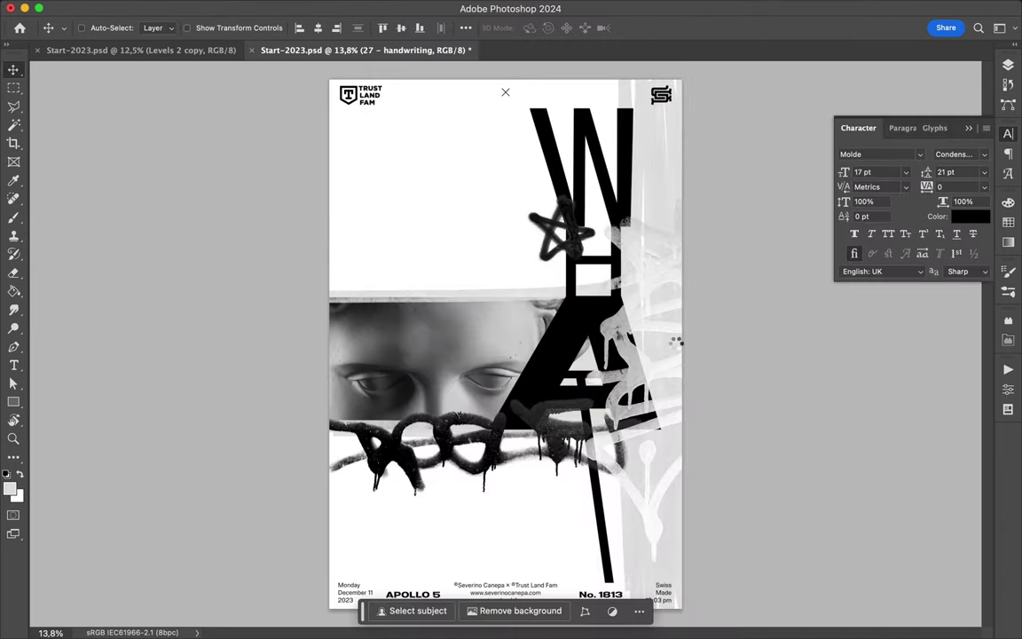
{"action": "left_click_drag", "start_coordinate": [593, 433], "coordinate": [399, 383]}
{"action": "key", "text": "Return"}
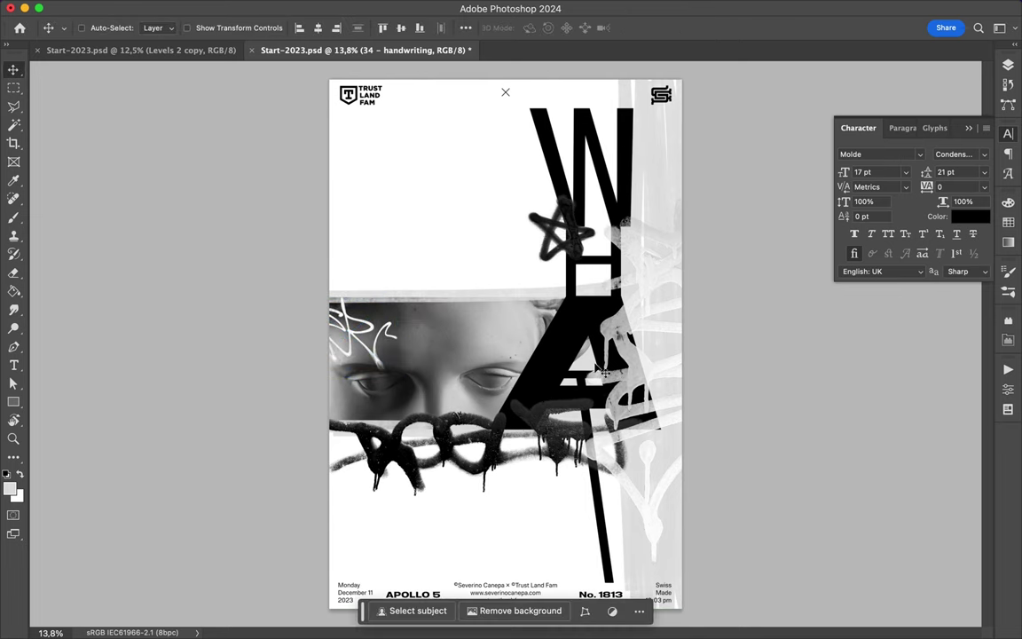
{"action": "left_click_drag", "start_coordinate": [600, 368], "coordinate": [597, 415]}
Set up the brush: spray paint brush 1 at 100% flow, with the Layers panel shown.
{"action": "key", "text": "b"}
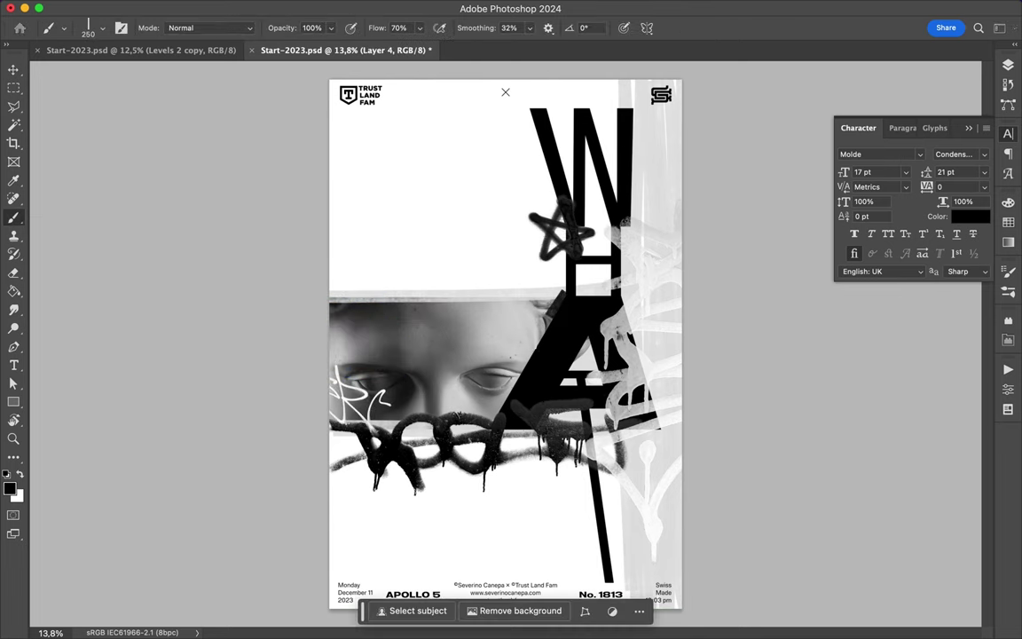
{"action": "key", "text": "F7"}
{"action": "left_click", "coordinate": [903, 415]}
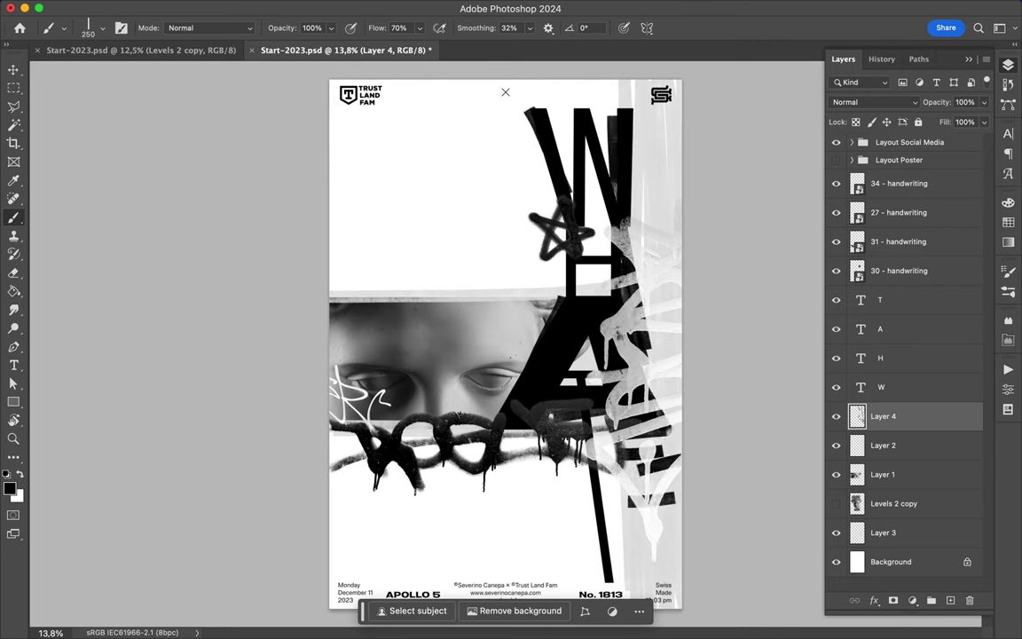
{"action": "left_click", "coordinate": [102, 27]}
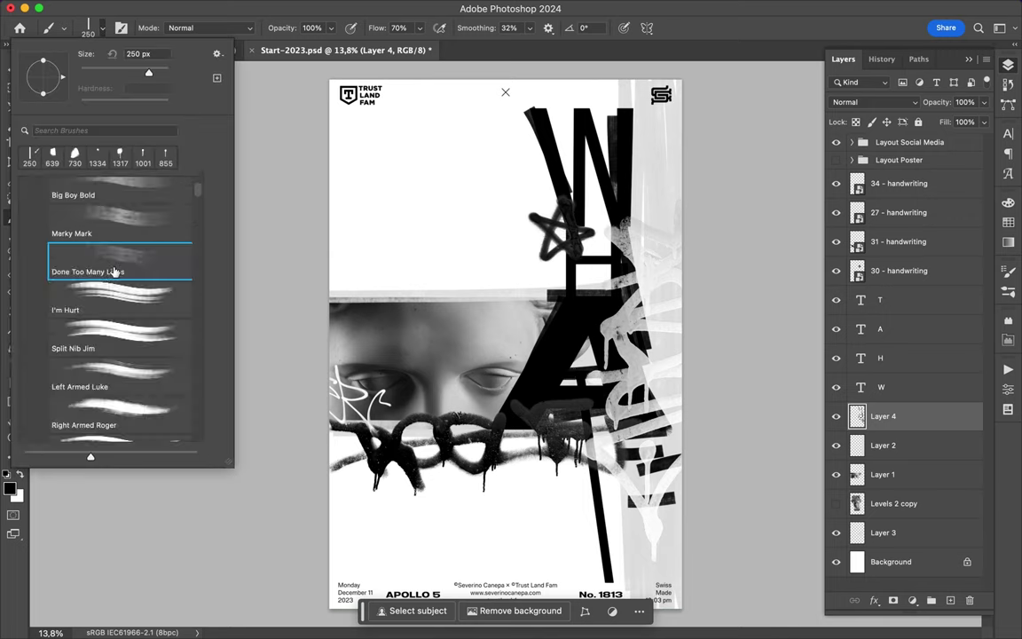
{"action": "scroll", "coordinate": [107, 283], "scroll_direction": "down", "scroll_amount": 10}
{"action": "scroll", "coordinate": [107, 284], "scroll_direction": "down", "scroll_amount": 10}
{"action": "left_click", "coordinate": [113, 418]}
{"action": "scroll", "coordinate": [124, 389], "scroll_direction": "down", "scroll_amount": 1}
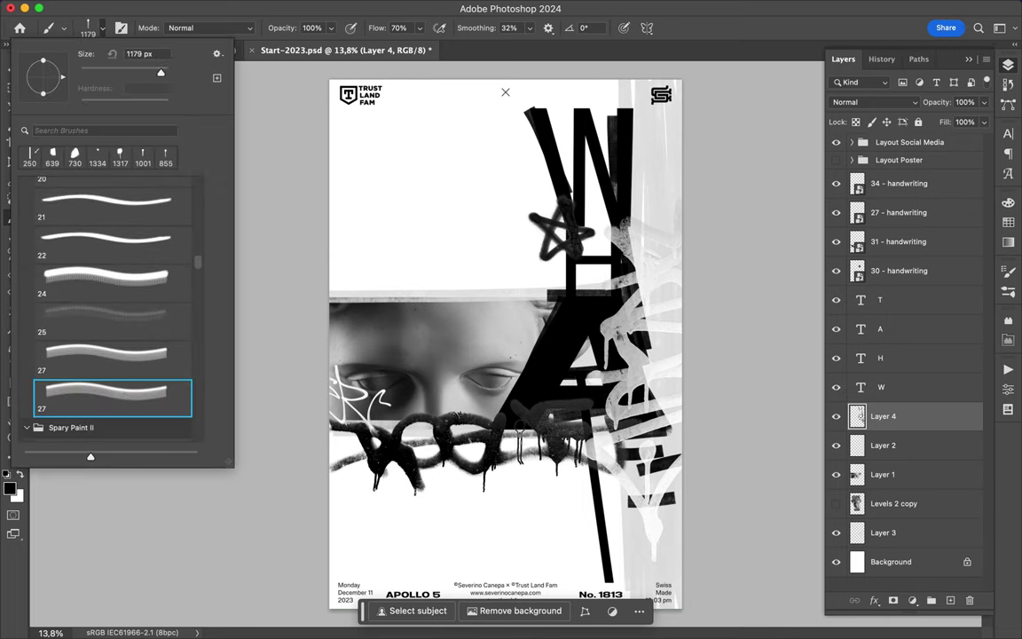
{"action": "scroll", "coordinate": [124, 389], "scroll_direction": "down", "scroll_amount": 3}
{"action": "left_click", "coordinate": [111, 359]}
{"action": "left_click", "coordinate": [419, 28]}
{"action": "left_click_drag", "start_coordinate": [422, 55], "coordinate": [445, 46]}
{"action": "left_click", "coordinate": [92, 28]}
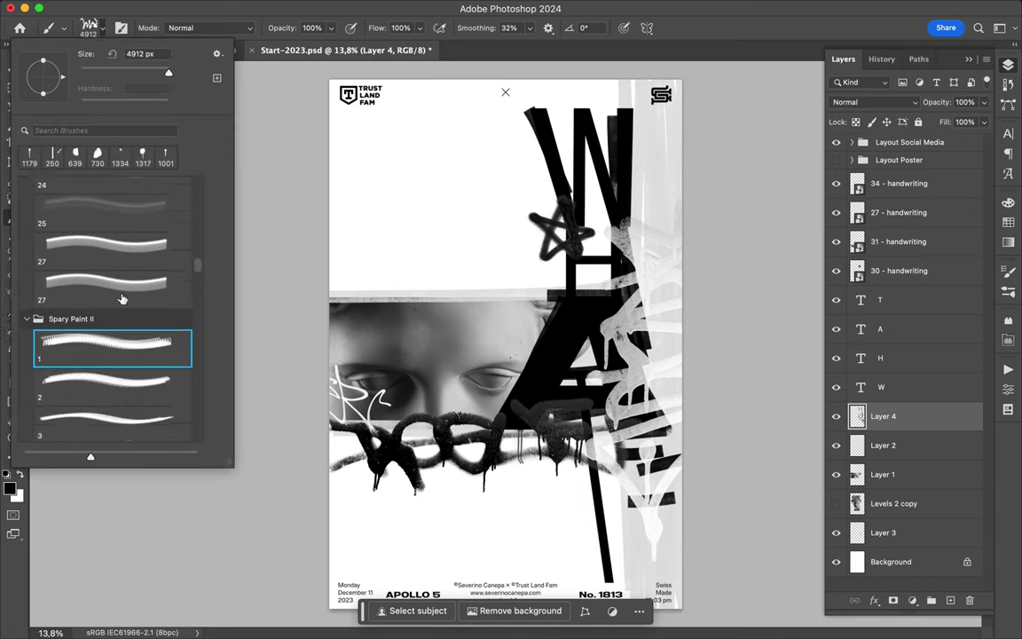
{"action": "scroll", "coordinate": [123, 339], "scroll_direction": "down", "scroll_amount": 5}
{"action": "key", "text": "Escape"}
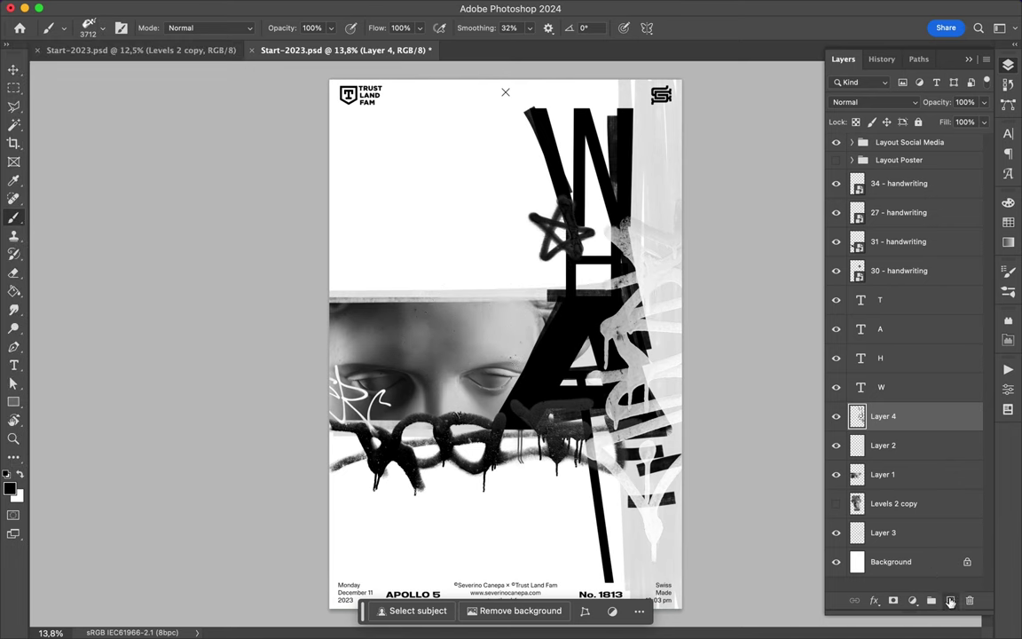
On new Layer 5, try several grunge brushes and stamp a dark scribble on the face.
{"action": "key", "text": "ctrl+shift+alt+n"}
{"action": "left_click", "coordinate": [92, 27]}
{"action": "left_click", "coordinate": [88, 433]}
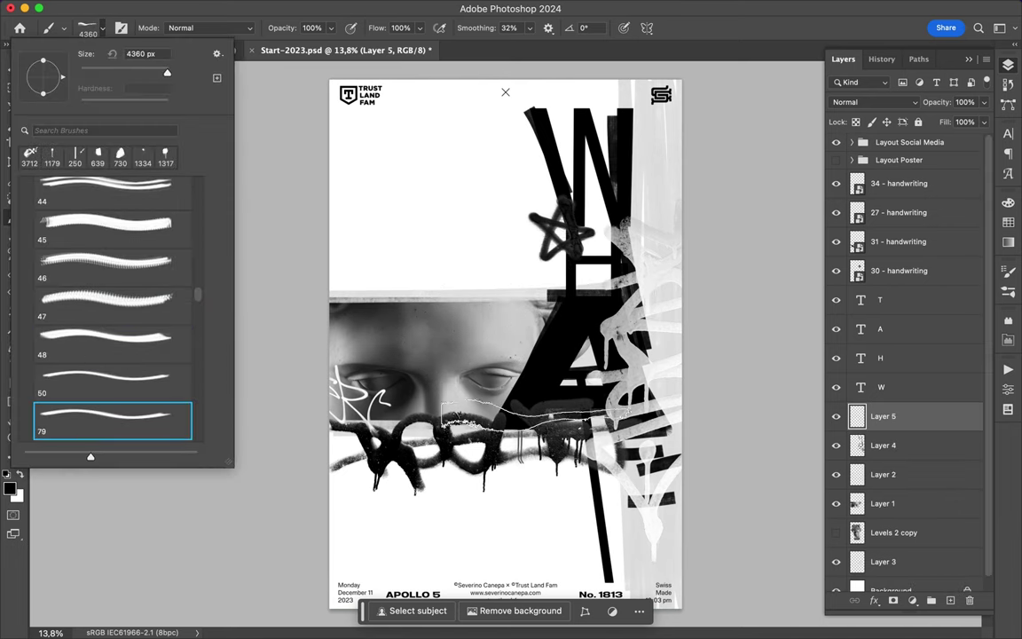
{"action": "key", "text": "Escape"}
{"action": "left_click", "coordinate": [92, 28]}
{"action": "left_click", "coordinate": [88, 362]}
{"action": "key", "text": "Escape"}
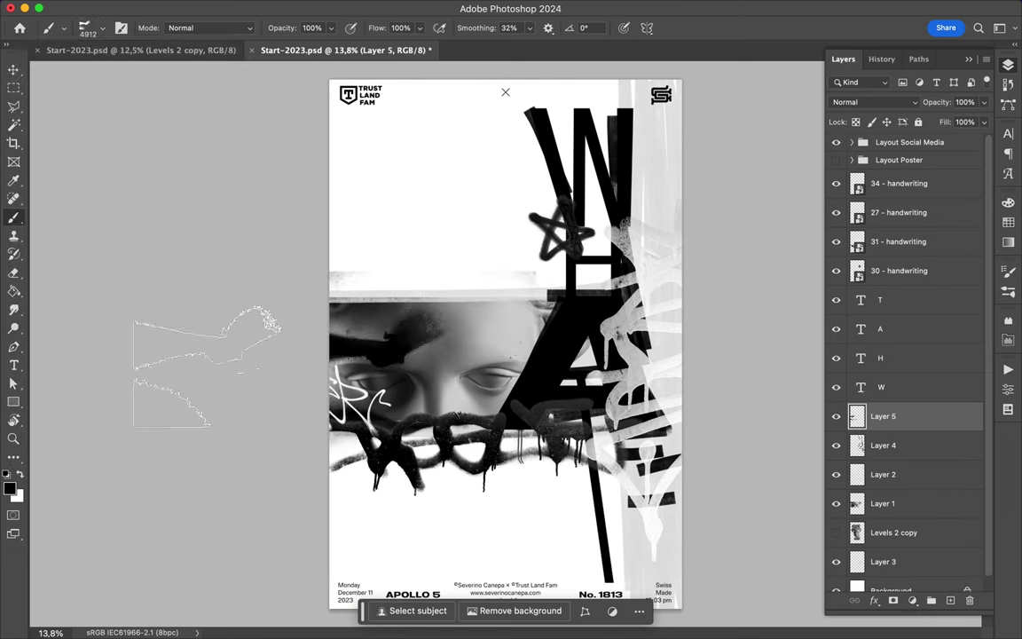
{"action": "left_click", "coordinate": [91, 28]}
{"action": "left_click", "coordinate": [88, 399]}
{"action": "left_click", "coordinate": [493, 351]}
Select a rectangular strip of the image and shift it toward the top right.
{"action": "key", "text": "m"}
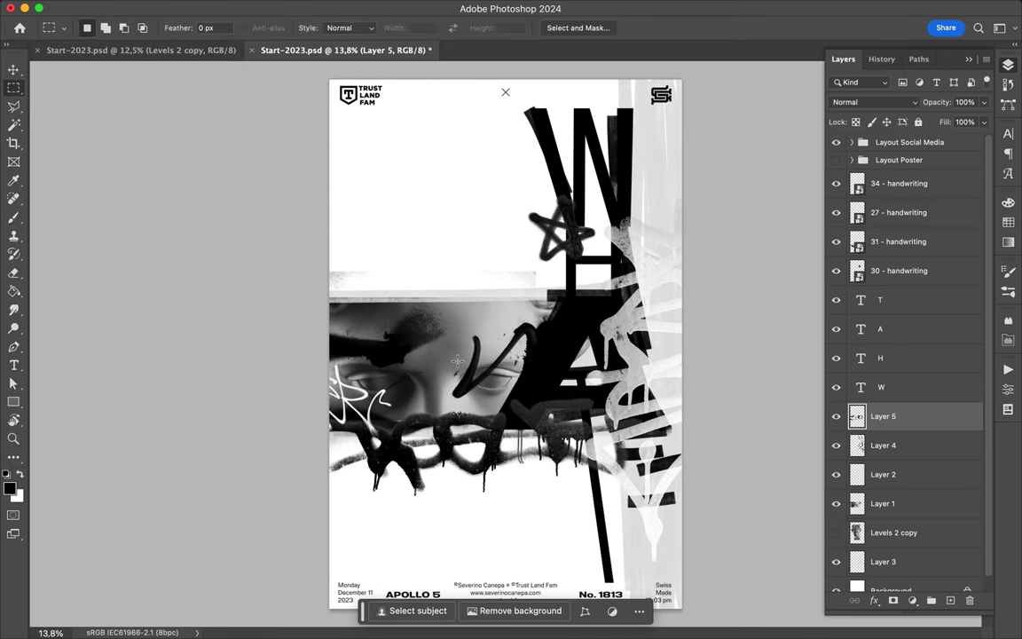
{"action": "left_click_drag", "start_coordinate": [457, 359], "coordinate": [497, 390]}
{"action": "key", "text": "v"}
{"action": "left_click_drag", "start_coordinate": [616, 205], "coordinate": [665, 167]}
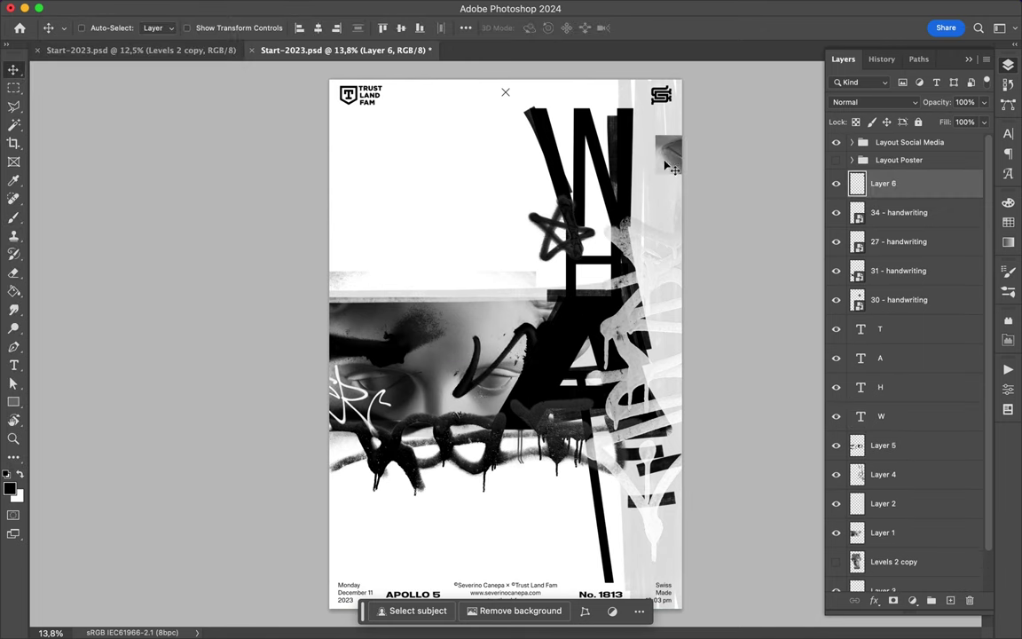
Copy a thin horizontal strip to its own layer, then Option-drag an offset duplicate of Layer 7 copy 2.
{"action": "left_click", "coordinate": [888, 533]}
{"action": "key", "text": "m"}
{"action": "left_click_drag", "start_coordinate": [366, 278], "coordinate": [592, 290]}
{"action": "key", "text": "ctrl+j"}
{"action": "key", "text": "ctrl+t"}
{"action": "mouse_move", "coordinate": [387, 253]}
{"action": "left_mouse_down"}
{"action": "mouse_move", "coordinate": [378, 278]}
{"action": "mouse_move", "coordinate": [547, 284]}
{"action": "mouse_move", "coordinate": [542, 451]}
{"action": "left_mouse_up"}
{"action": "key", "text": "Escape"}
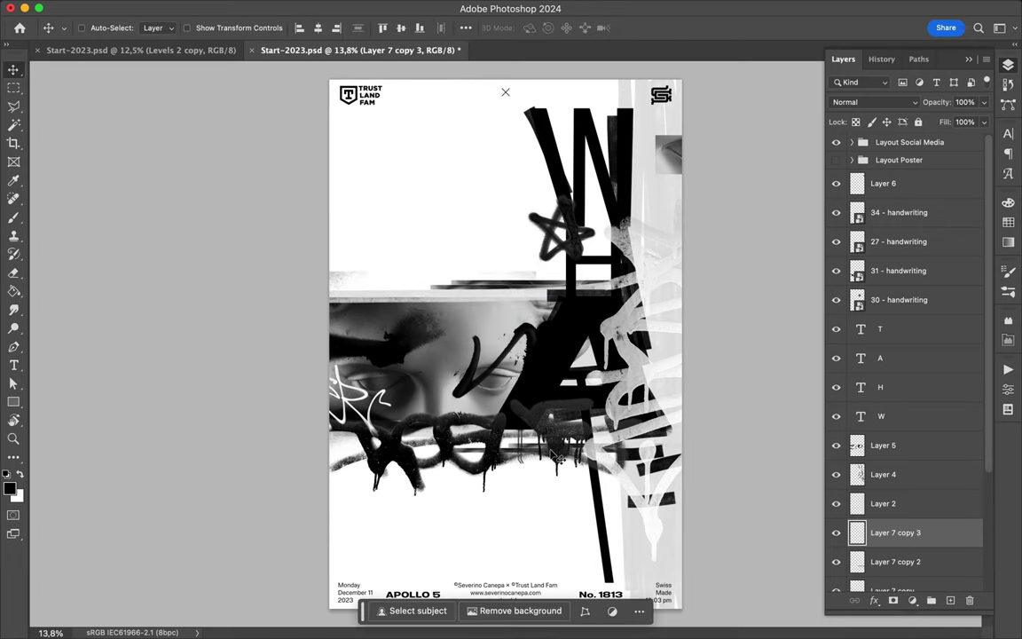
{"action": "left_click", "coordinate": [513, 451], "text": "ctrl"}
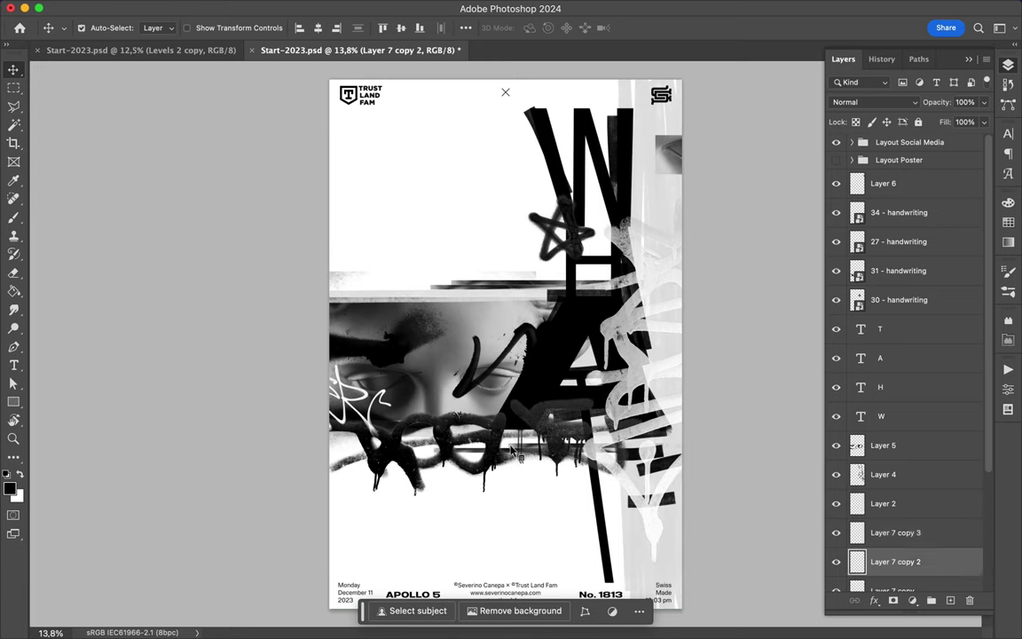
{"action": "left_click_drag", "start_coordinate": [519, 455], "coordinate": [585, 473], "text": "alt"}
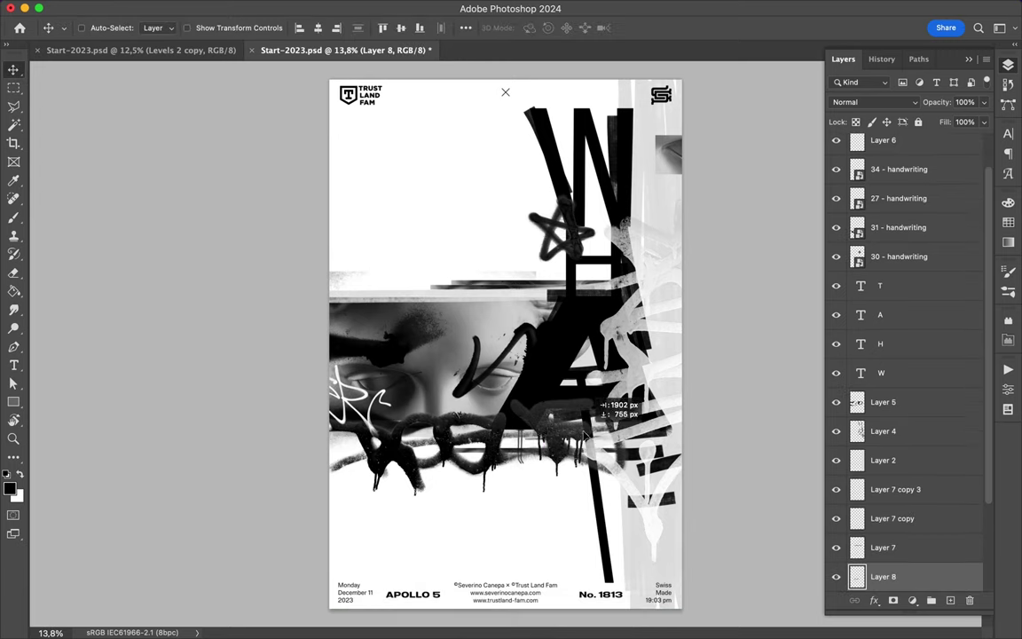
Set the foreground colour to cyan.
{"action": "left_click", "coordinate": [1007, 202]}
{"action": "left_click", "coordinate": [845, 196]}
{"action": "left_click", "coordinate": [975, 284]}
{"action": "left_click", "coordinate": [934, 231]}
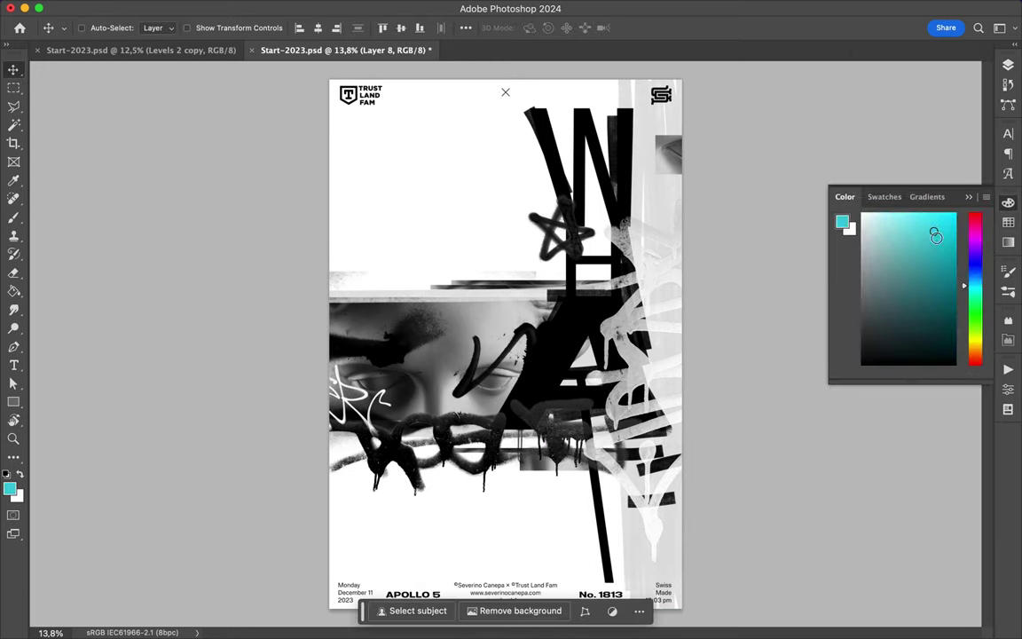
On a new layer, paint a cyan Formless_grunge_stripe_01 stripe above the statue's eyes.
{"action": "key", "text": "b"}
{"action": "left_click", "coordinate": [94, 32]}
{"action": "left_click", "coordinate": [130, 355]}
{"action": "left_click", "coordinate": [562, 321]}
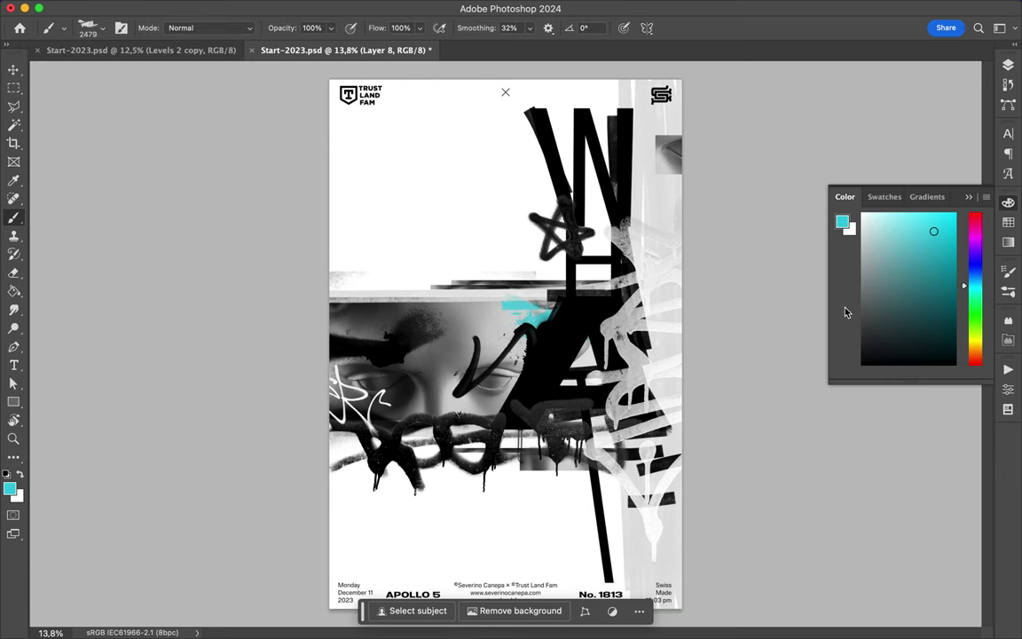
{"action": "left_click", "coordinate": [1008, 64]}
Switch to another grunge stripe brush at 15° and move Layer 9 below 27 - handwriting.
{"action": "left_click", "coordinate": [950, 599]}
{"action": "left_click", "coordinate": [102, 27]}
{"action": "scroll", "coordinate": [112, 310], "scroll_direction": "down", "scroll_amount": 2}
{"action": "left_click", "coordinate": [111, 360]}
{"action": "left_click", "coordinate": [674, 206]}
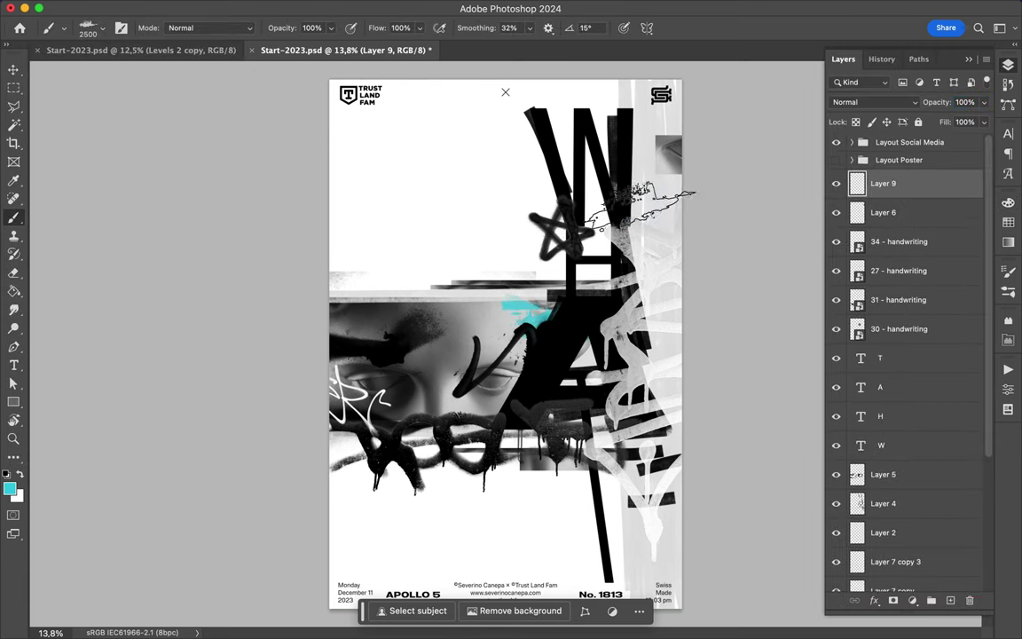
{"action": "key", "text": "v"}
{"action": "left_click_drag", "start_coordinate": [883, 182], "coordinate": [888, 285]}
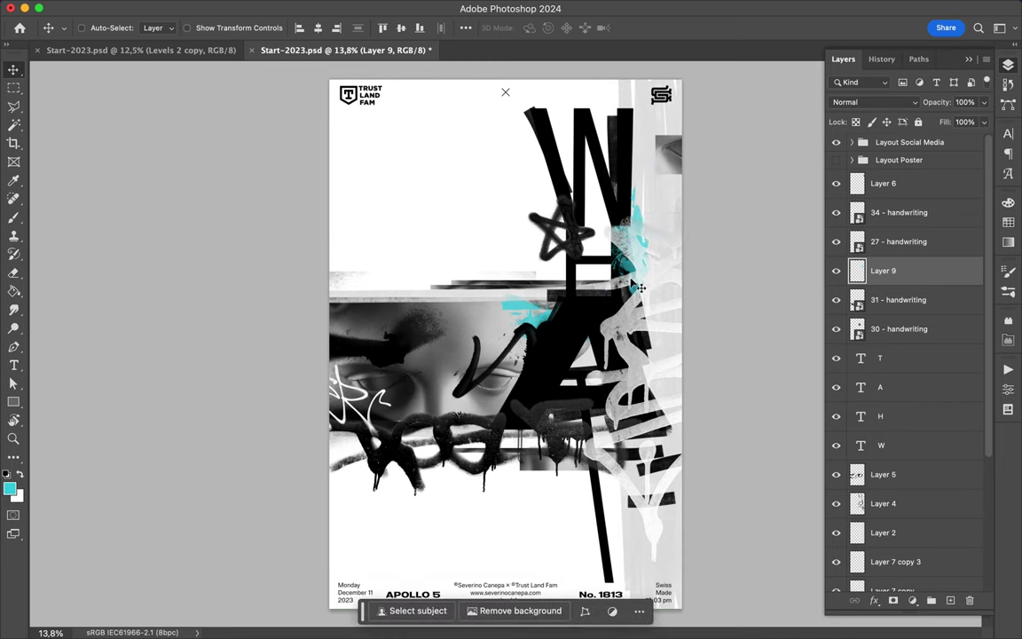
Paint cyan stripes along the top of the eye strip and the left side.
{"action": "key", "text": "b"}
{"action": "left_click", "coordinate": [102, 27]}
{"action": "left_click", "coordinate": [377, 304]}
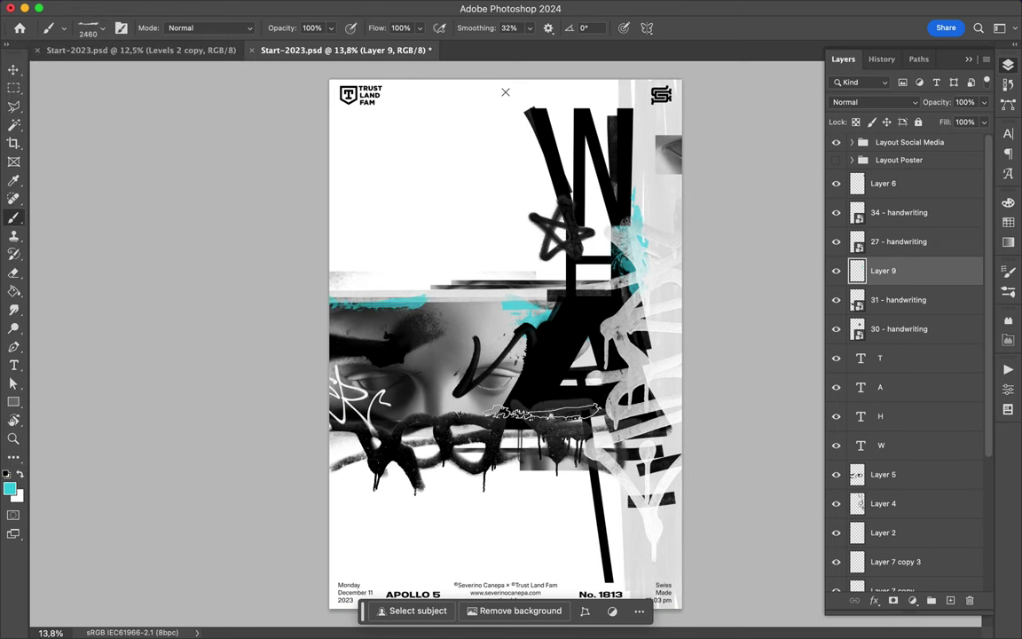
{"action": "key", "text": "v"}
{"action": "key", "text": "b"}
Select the Retro Fold 1 brush.
{"action": "left_click", "coordinate": [102, 27]}
{"action": "scroll", "coordinate": [133, 310], "scroll_direction": "down", "scroll_amount": 5}
{"action": "scroll", "coordinate": [175, 331], "scroll_direction": "down", "scroll_amount": 3}
{"action": "left_click", "coordinate": [112, 368]}
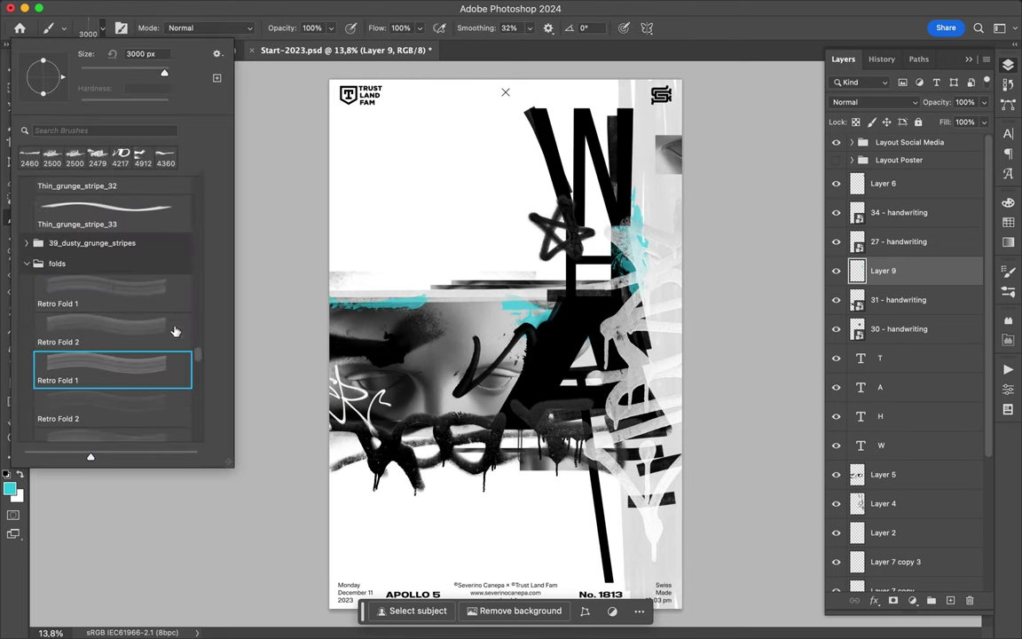
{"action": "key", "text": "Escape"}
Stamp a cyan spray splatter on a new layer and move it below 30 - handwriting.
{"action": "key", "text": "ctrl+shift+alt+n"}
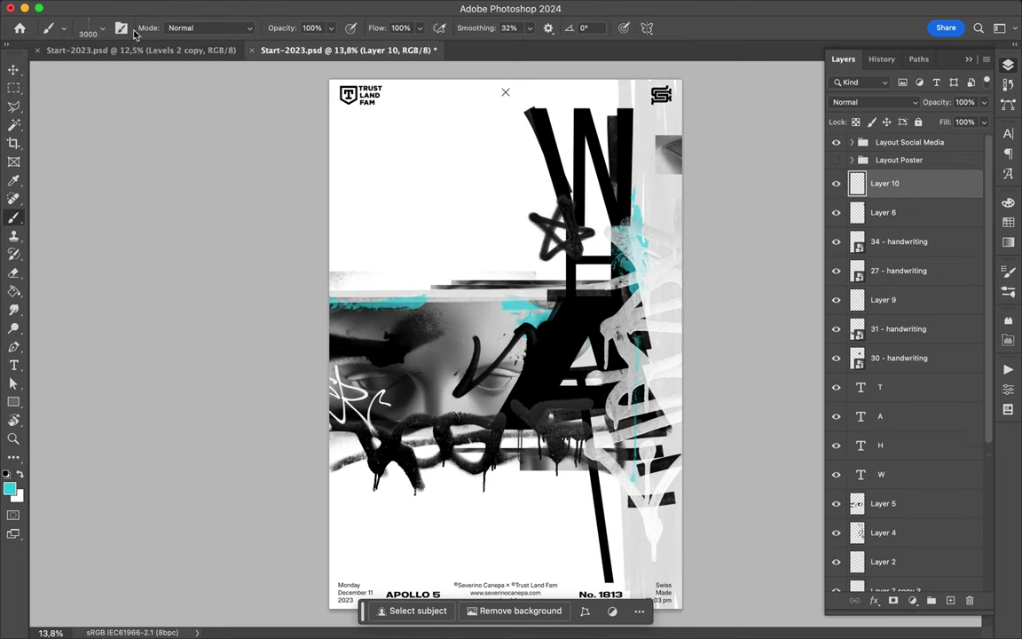
{"action": "left_click", "coordinate": [102, 27]}
{"action": "left_click", "coordinate": [47, 407]}
{"action": "left_click", "coordinate": [106, 430]}
{"action": "left_click", "coordinate": [584, 417]}
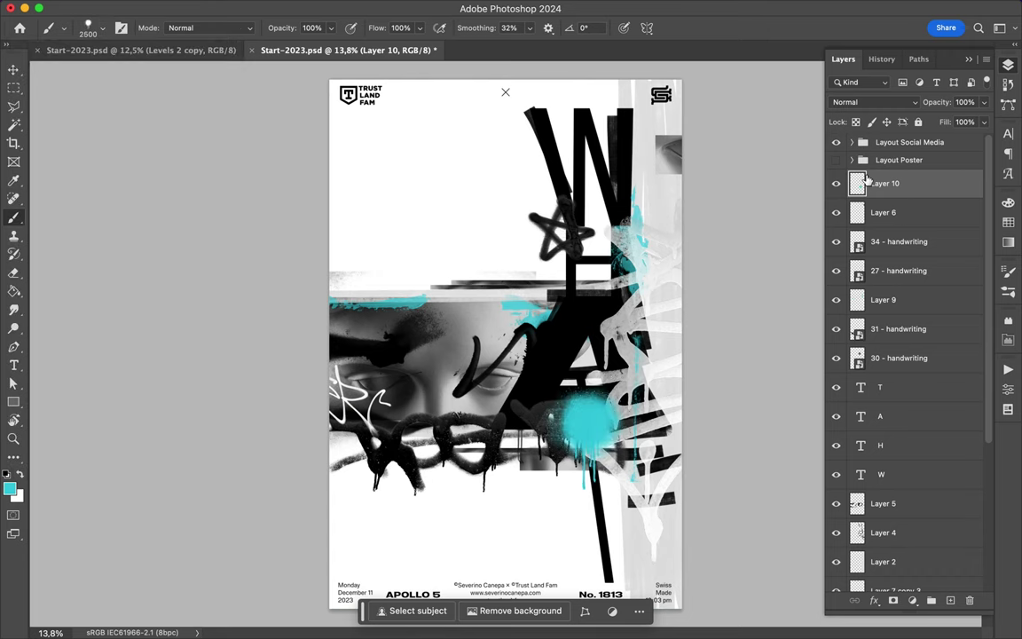
{"action": "key", "text": "ctrl+shift+alt+n"}
{"action": "left_click_drag", "start_coordinate": [887, 183], "coordinate": [940, 391]}
Browse the brush folders and pick a texture brush from the Grunge folder.
{"action": "left_click", "coordinate": [381, 208]}
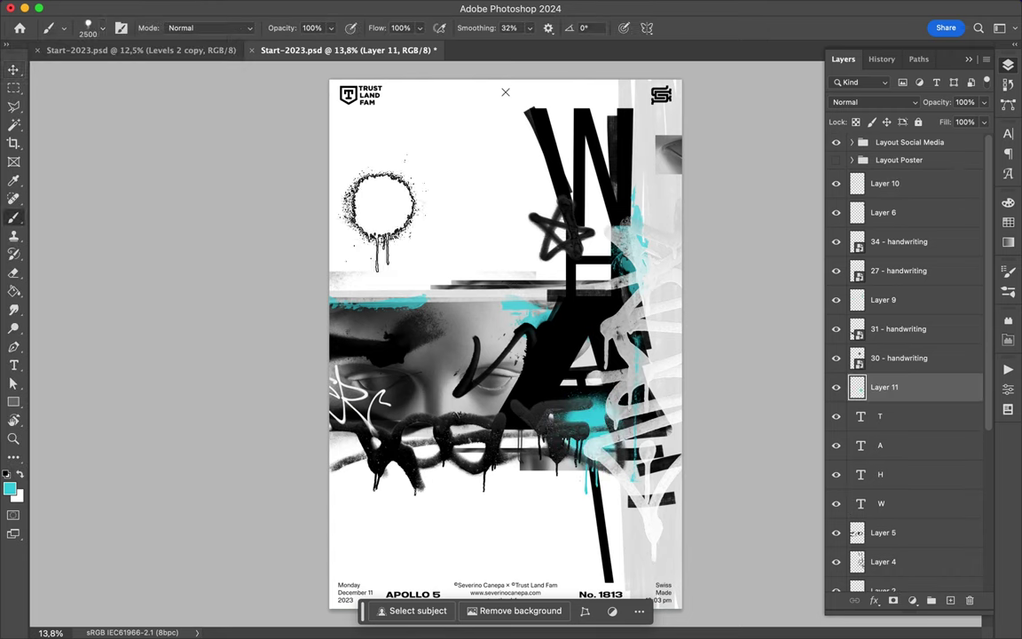
{"action": "left_click", "coordinate": [102, 28]}
{"action": "scroll", "coordinate": [35, 266], "scroll_direction": "up", "scroll_amount": 5}
{"action": "scroll", "coordinate": [35, 258], "scroll_direction": "up", "scroll_amount": 5}
{"action": "scroll", "coordinate": [31, 253], "scroll_direction": "up", "scroll_amount": 5}
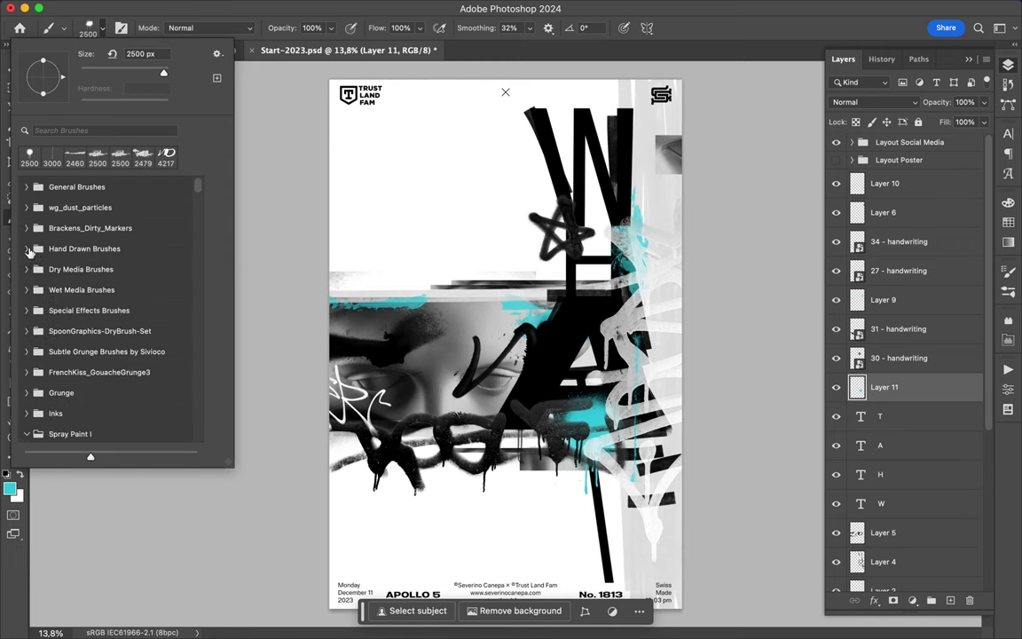
{"action": "left_click", "coordinate": [27, 207]}
{"action": "left_click", "coordinate": [27, 269]}
{"action": "left_click", "coordinate": [27, 330]}
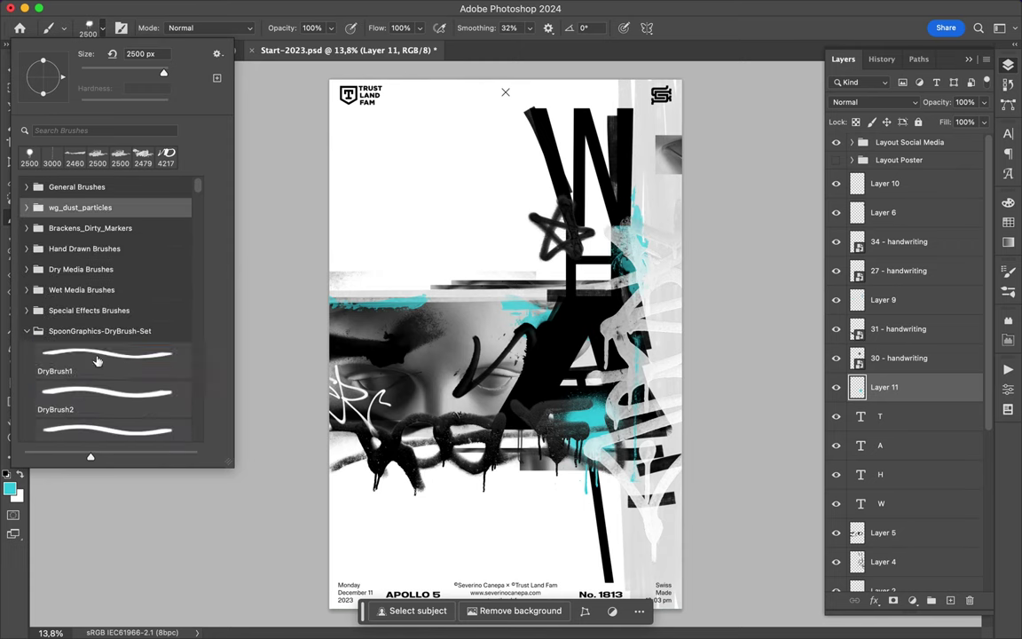
{"action": "left_click", "coordinate": [26, 393]}
{"action": "left_click", "coordinate": [98, 414]}
{"action": "left_click", "coordinate": [450, 541]}
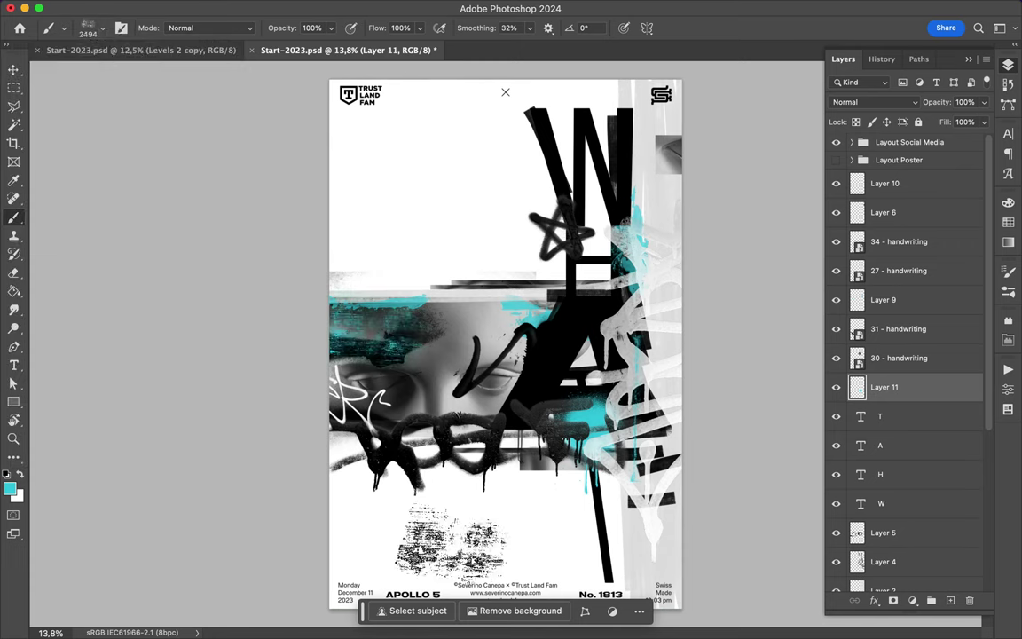
Switch the paint colour to white and stamp a light grunge texture above the eye strip.
{"action": "key", "text": "x"}
{"action": "left_click", "coordinate": [1008, 222]}
{"action": "left_click", "coordinate": [102, 28]}
{"action": "left_click", "coordinate": [464, 239]}
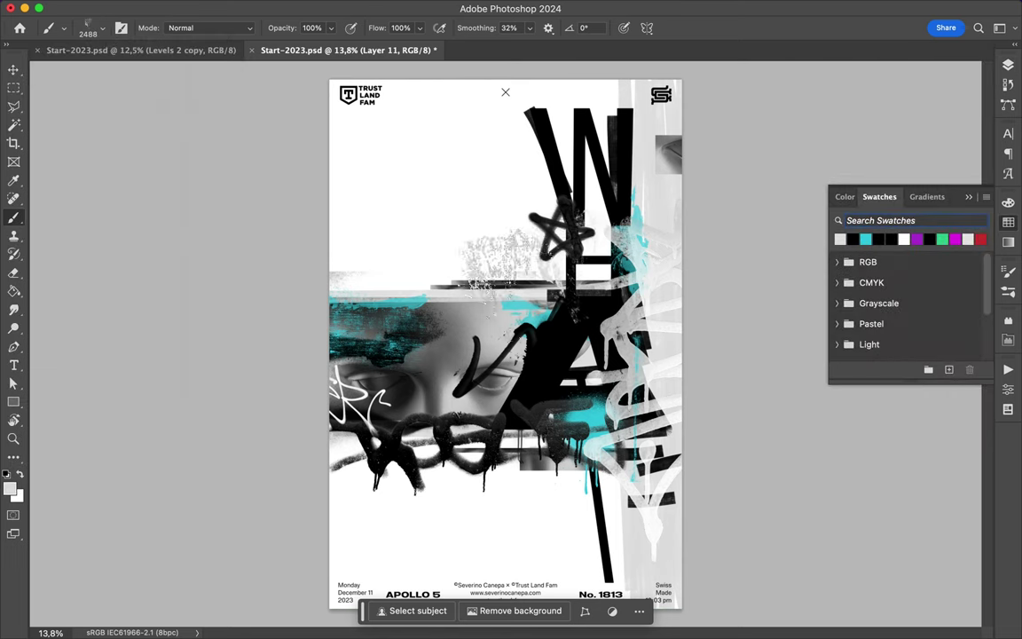
{"action": "right_click", "coordinate": [182, 103]}
{"action": "key", "text": "Escape"}
Select Layer 3 and choose a FrenchKiss GouacheGrunge brush.
{"action": "left_click", "coordinate": [102, 27]}
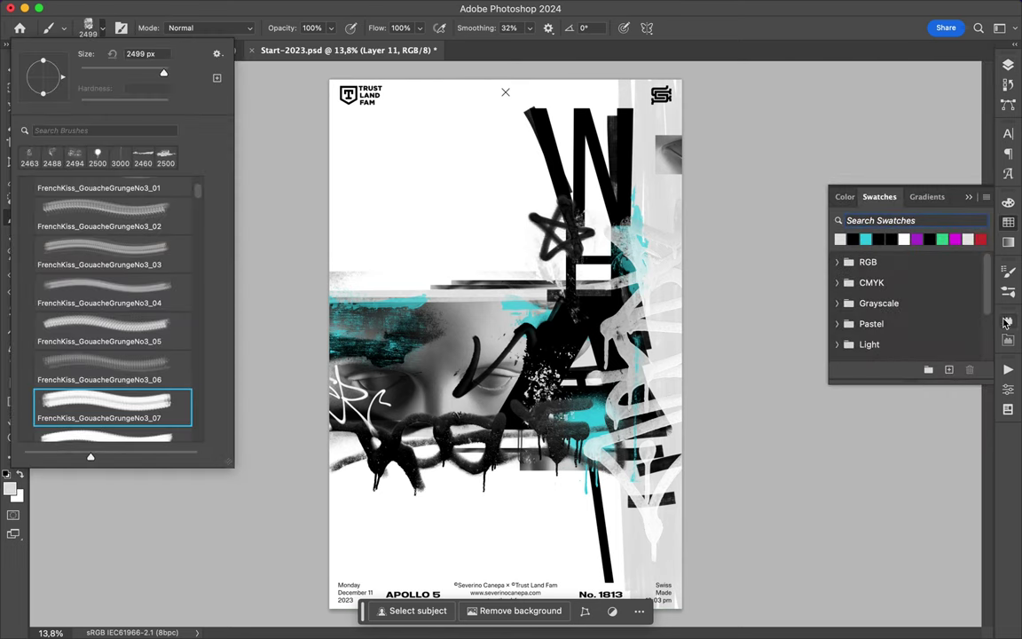
{"action": "left_click", "coordinate": [1007, 65]}
{"action": "left_click", "coordinate": [883, 548]}
{"action": "left_click", "coordinate": [102, 28]}
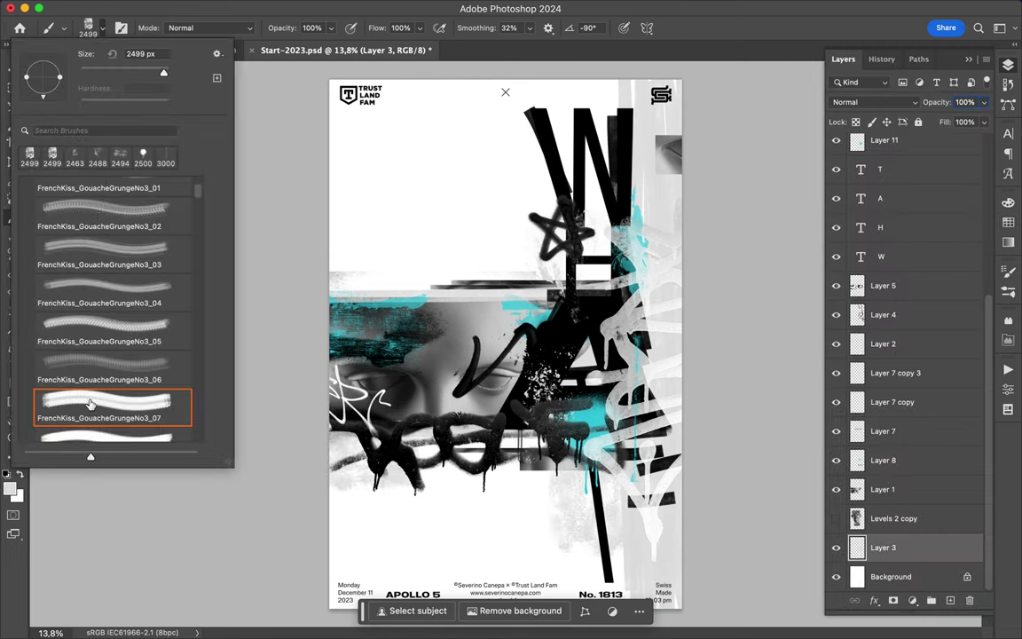
{"action": "left_click", "coordinate": [114, 388]}
{"action": "key", "text": "Escape"}
Stamp white FrenchKiss_GouacheGrungeNo3_06 texture over the graffiti and lower poster, rotating the brush -90°.
{"action": "scroll", "coordinate": [506, 344], "scroll_direction": "down", "scroll_amount": 2}
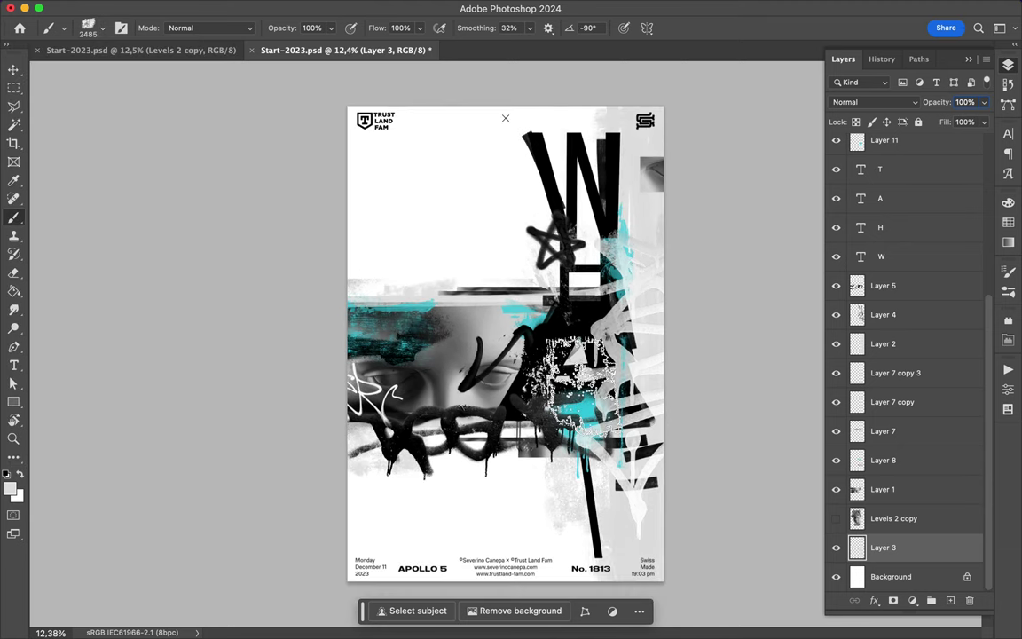
{"action": "left_click", "coordinate": [102, 27]}
{"action": "left_click", "coordinate": [114, 344]}
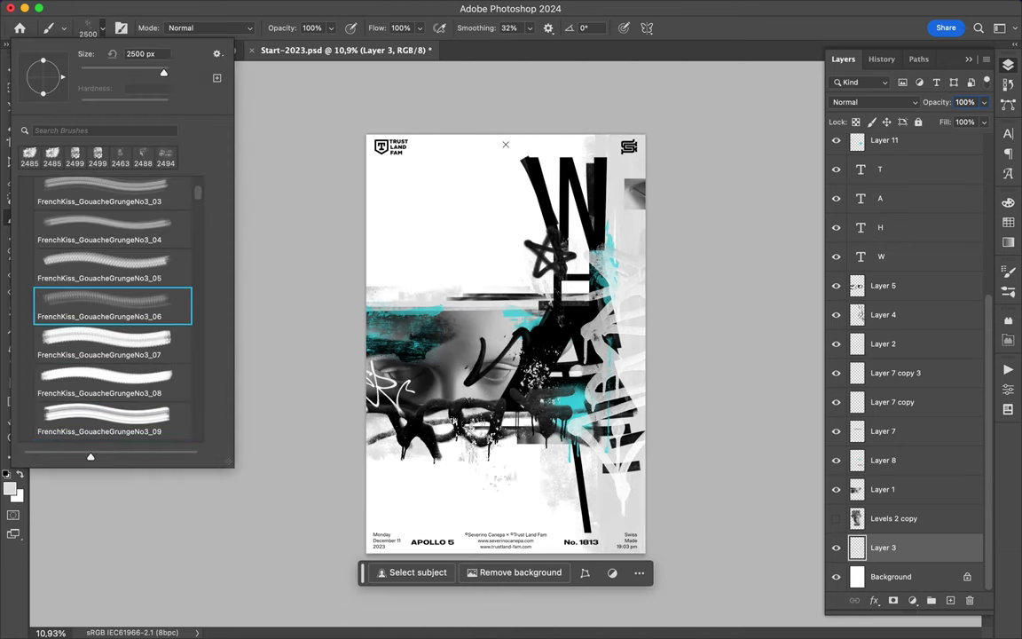
{"action": "key", "text": "Escape"}
{"action": "left_click", "coordinate": [87, 27]}
{"action": "double_click", "coordinate": [124, 302]}
{"action": "key", "text": "shift+Right"}
{"action": "key", "text": "shift+Right"}
{"action": "key", "text": "shift+Right"}
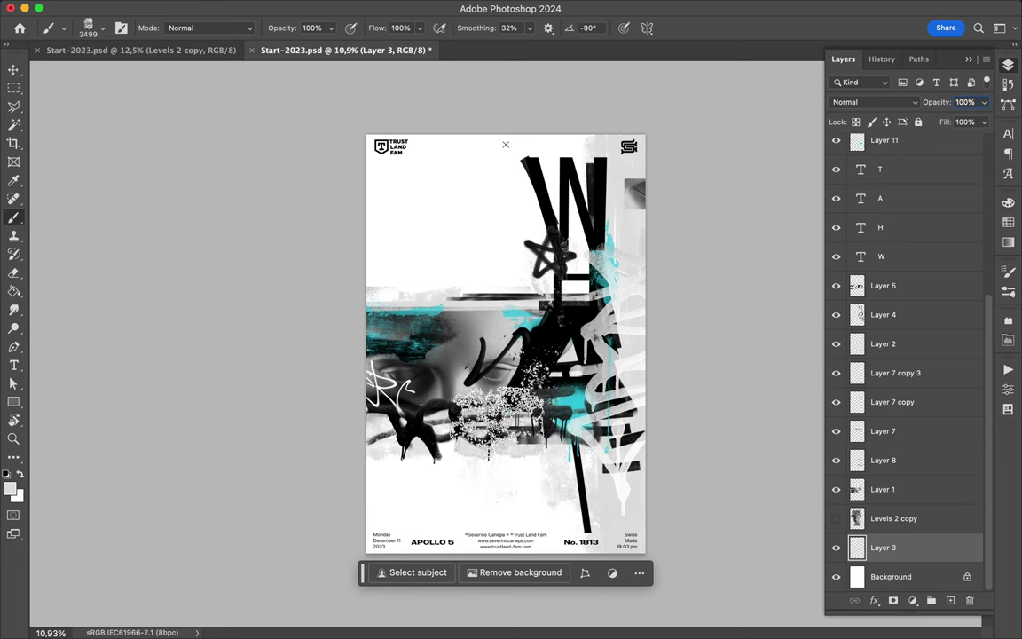
{"action": "key", "text": "v"}
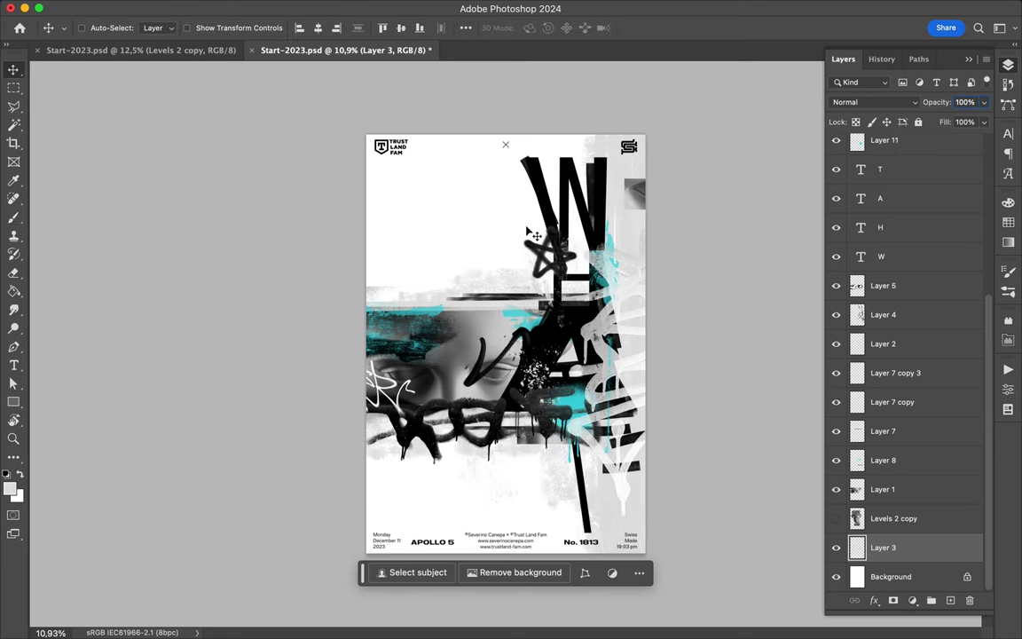
{"action": "scroll", "coordinate": [479, 196], "scroll_direction": "down", "scroll_amount": 1}
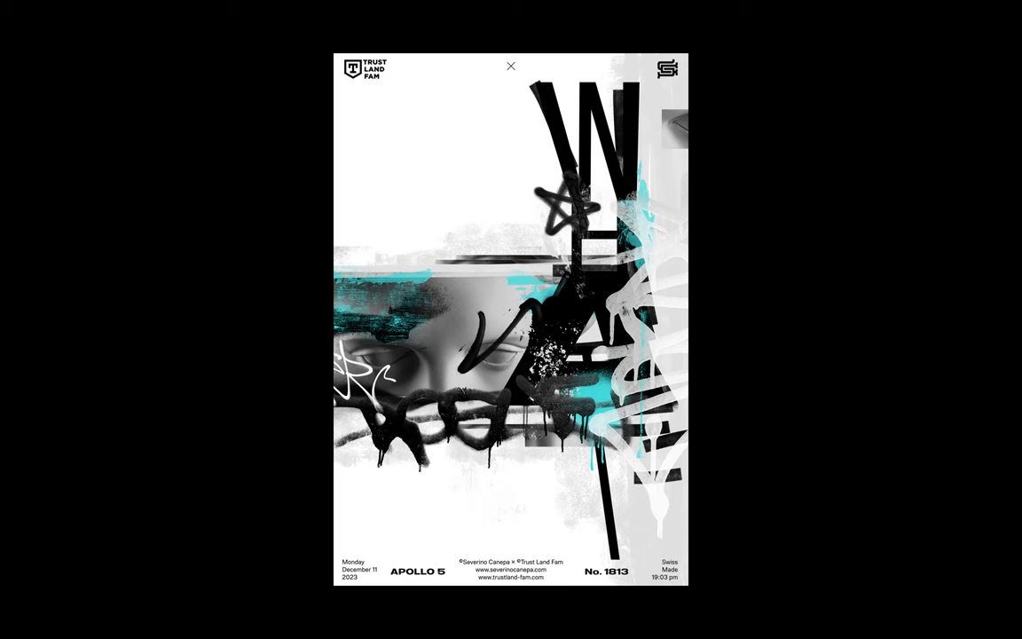